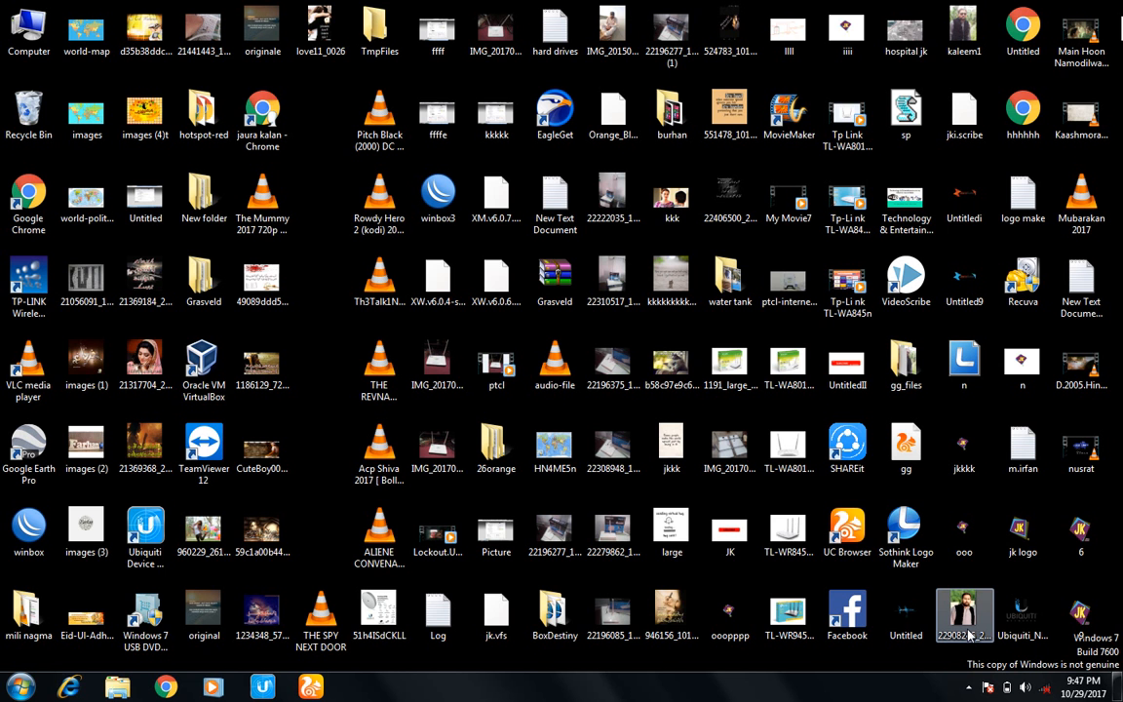
Start Sothink Logo Maker and look through the template categories from Technology to Festival
double_click(908, 568)
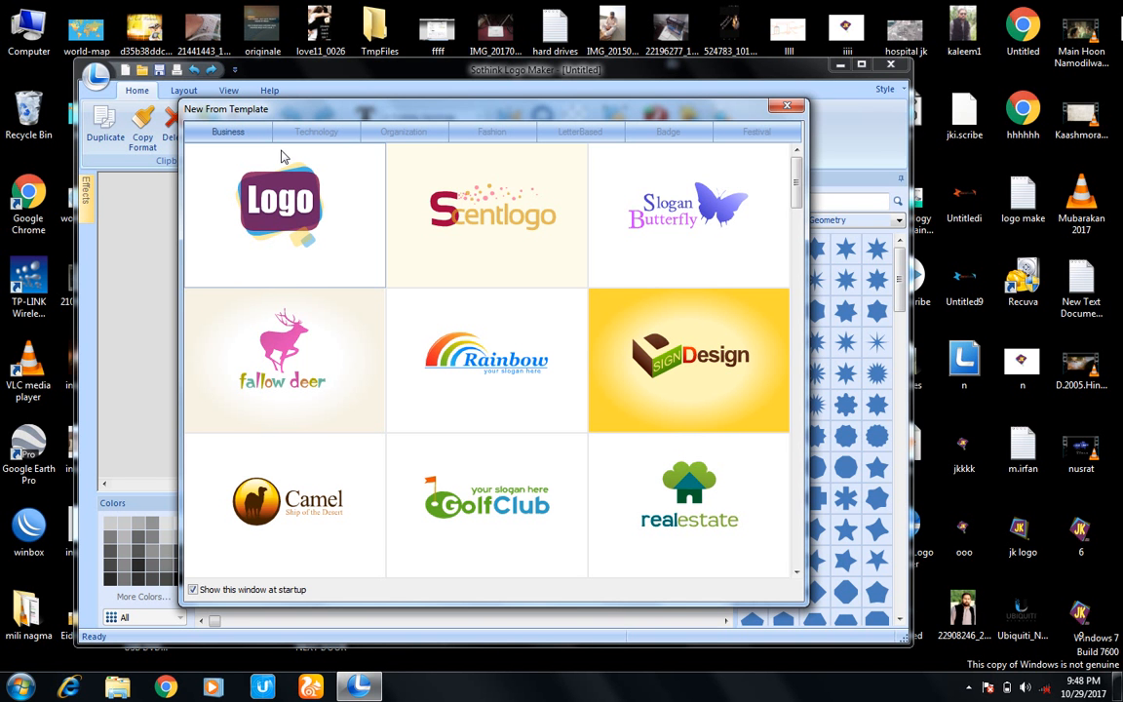
left_click(311, 133)
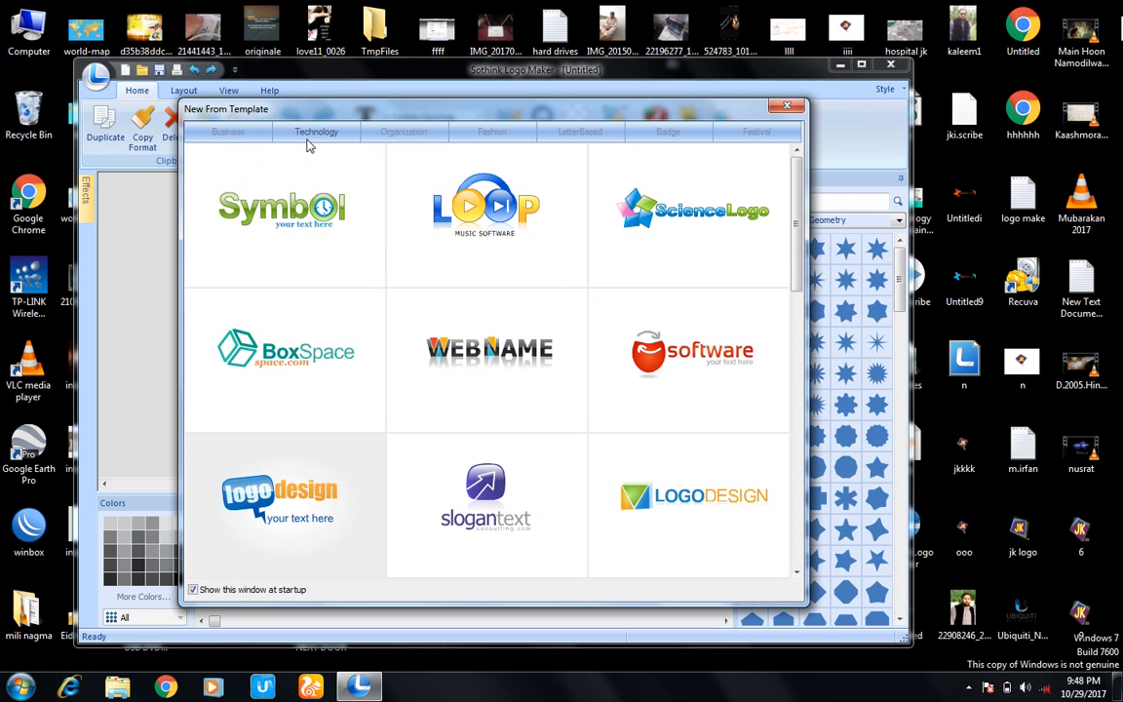
left_click(395, 134)
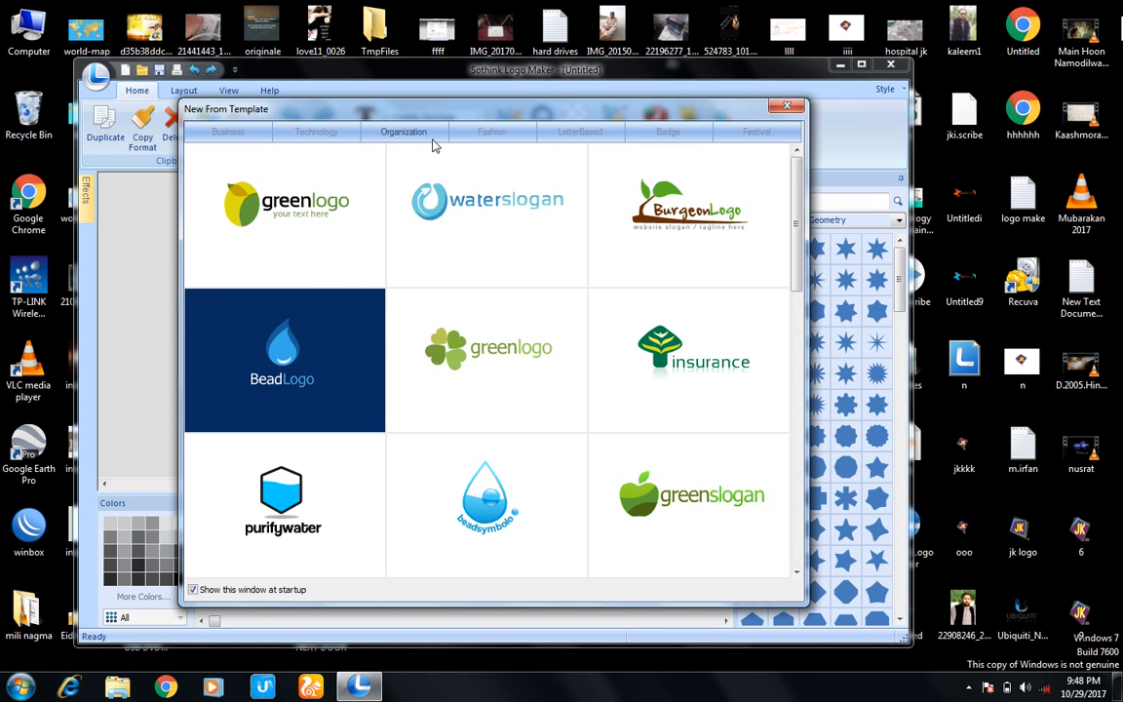
left_click(517, 137)
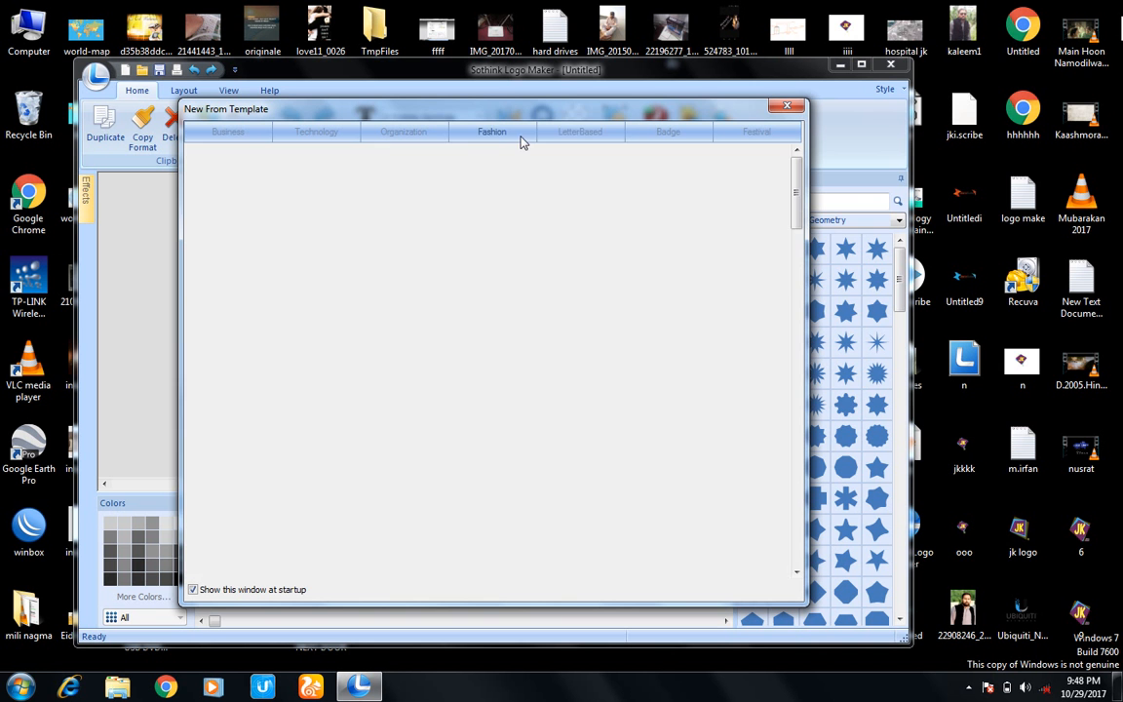
left_click(579, 134)
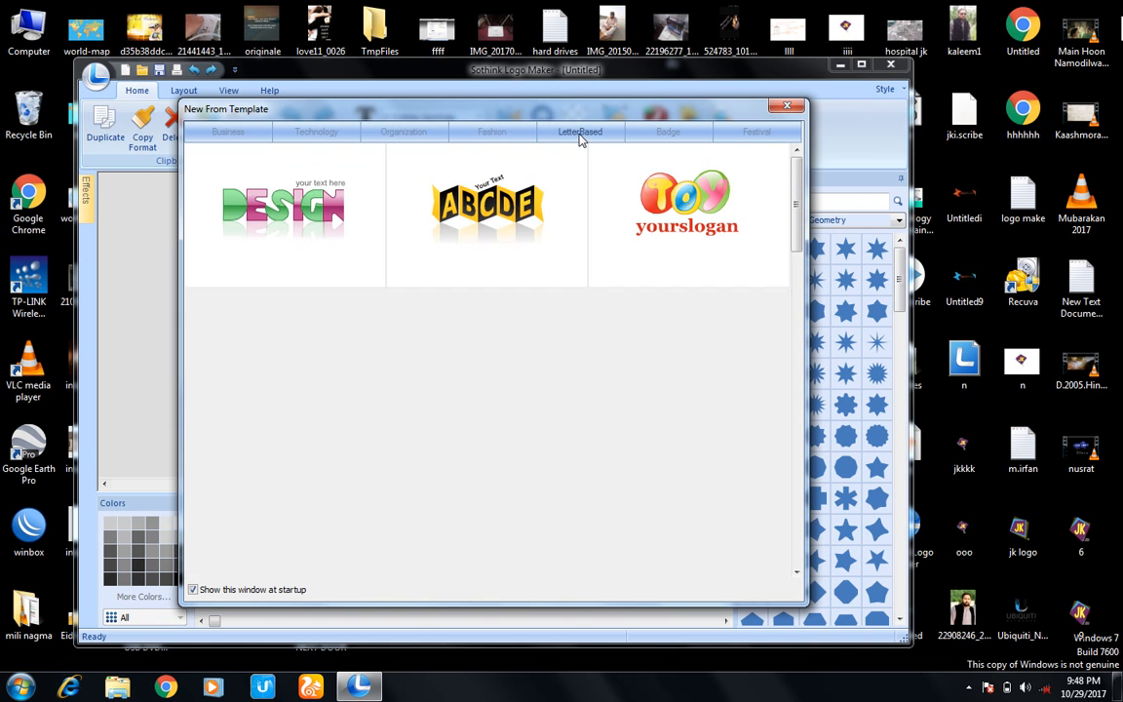
left_click(652, 138)
left_click(763, 138)
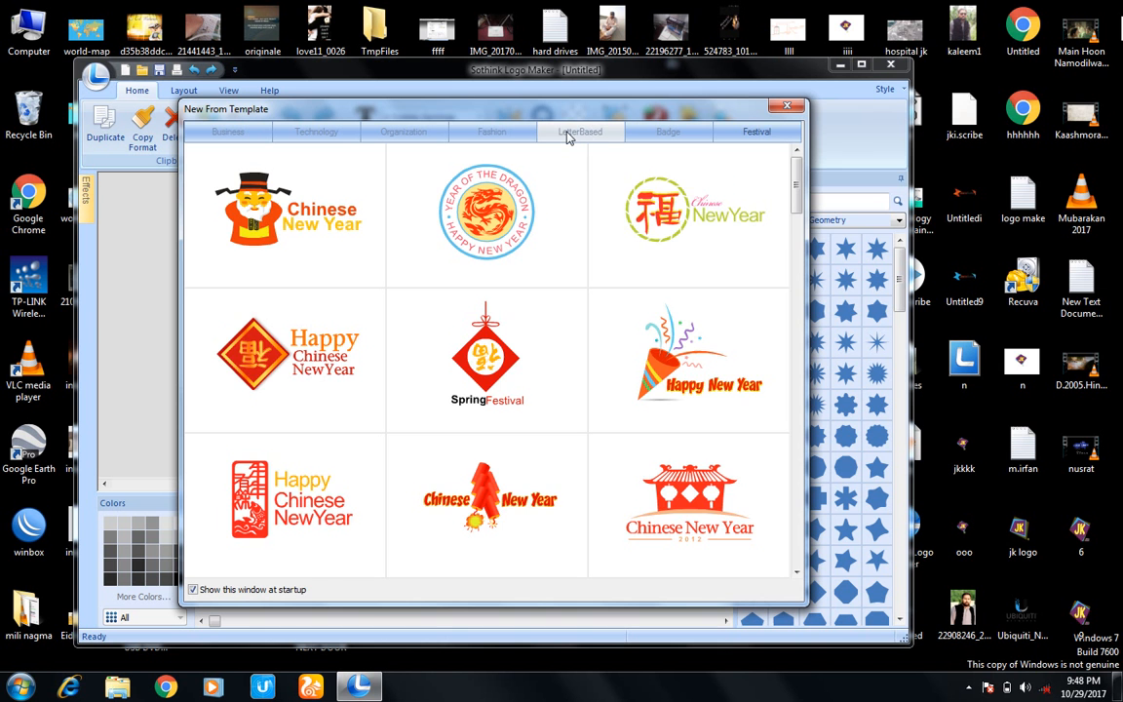
Examine the logo templates offered in the LetterBased category
left_click(570, 138)
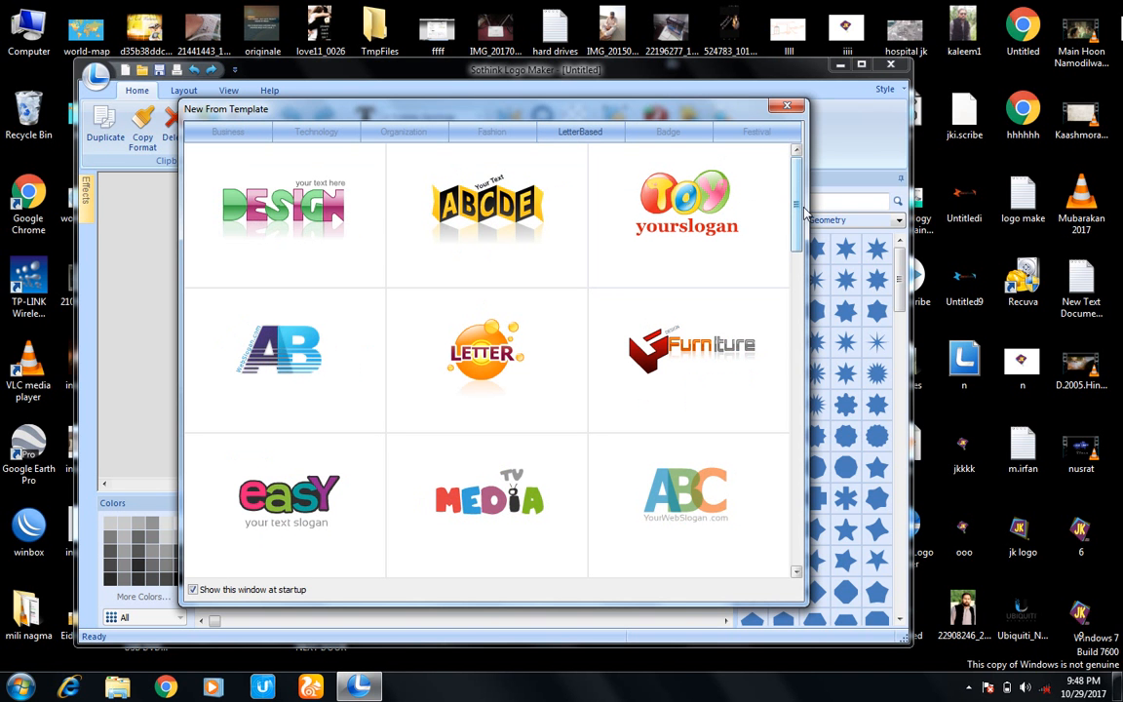
scroll(799, 243, "down", 1)
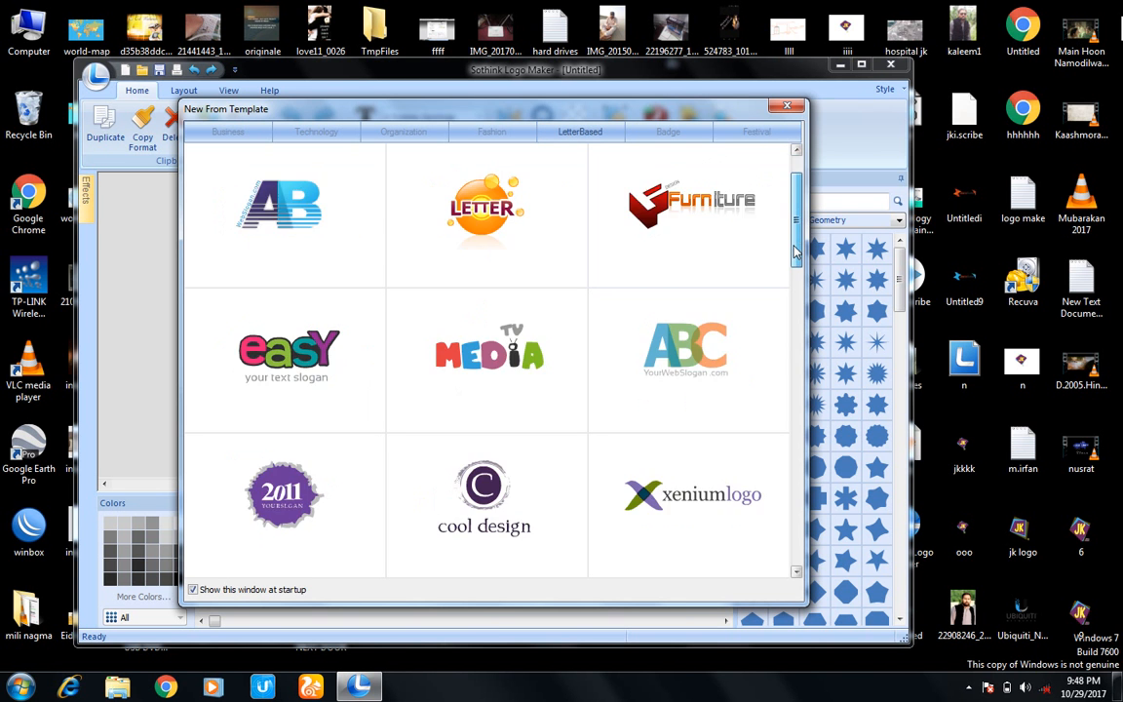
left_click_drag(794, 257, 793, 210)
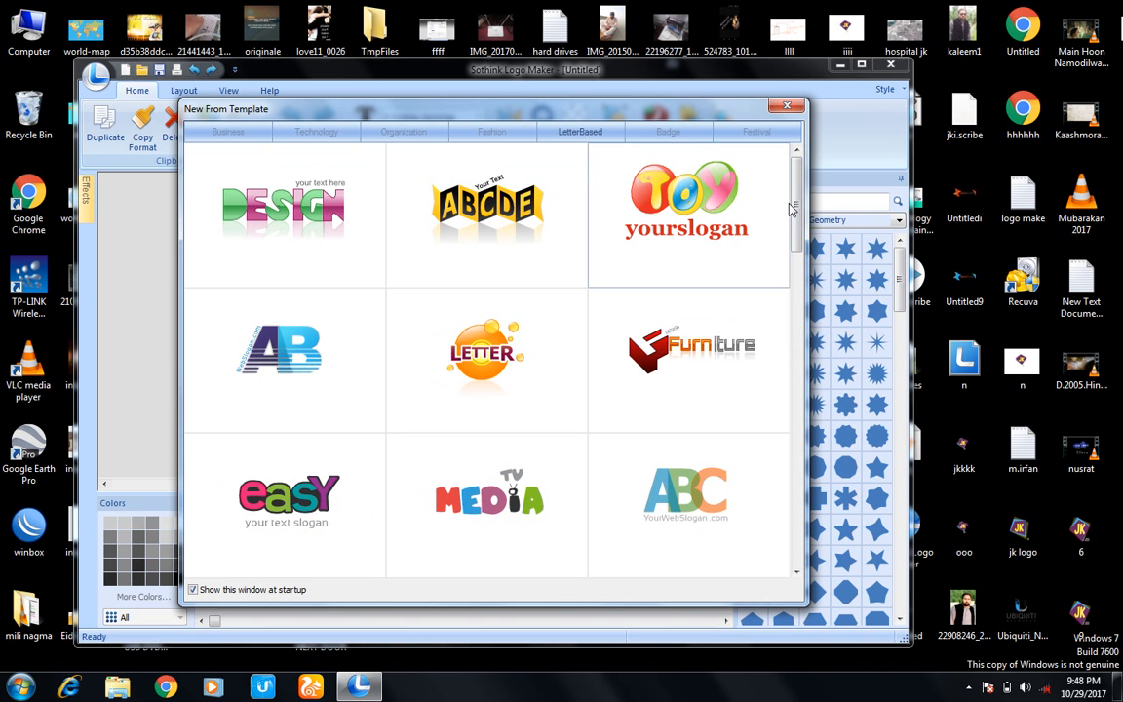
left_click_drag(793, 209, 796, 299)
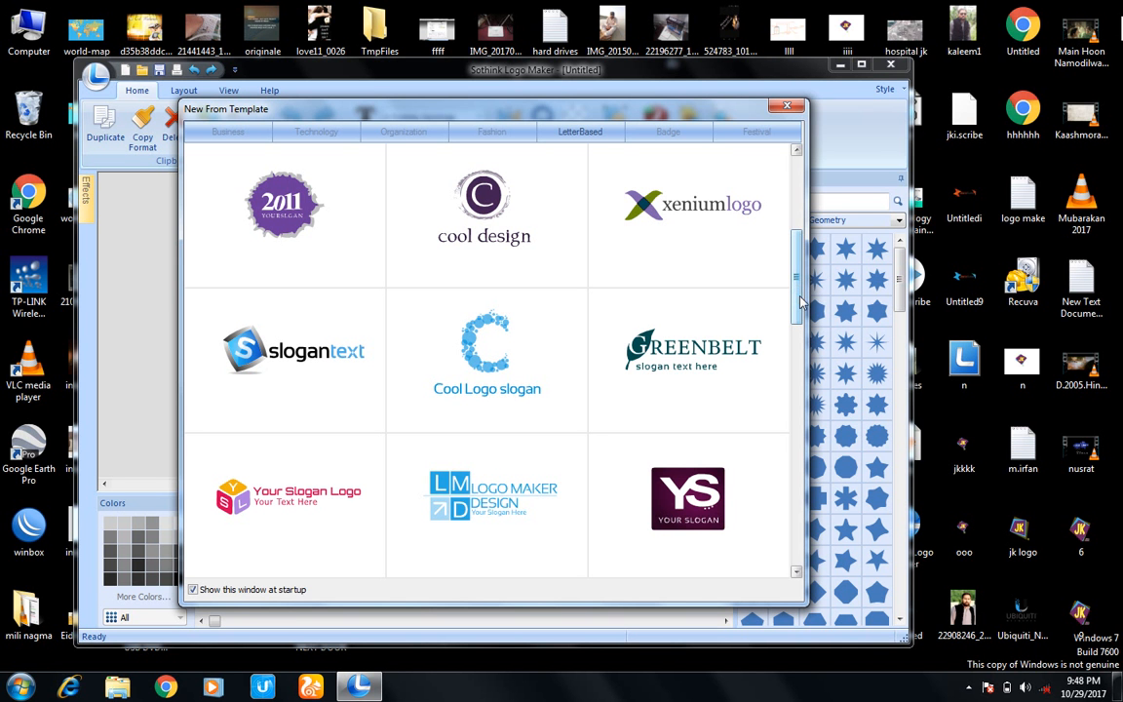
left_click_drag(799, 303, 799, 361)
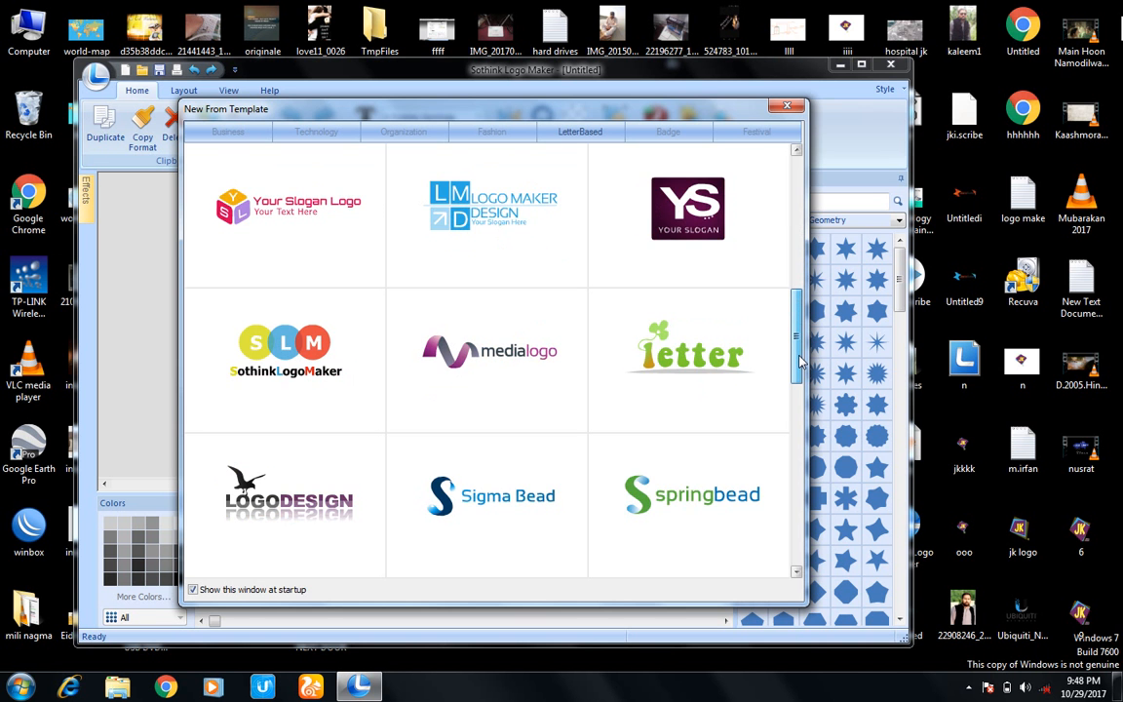
left_click_drag(800, 361, 798, 473)
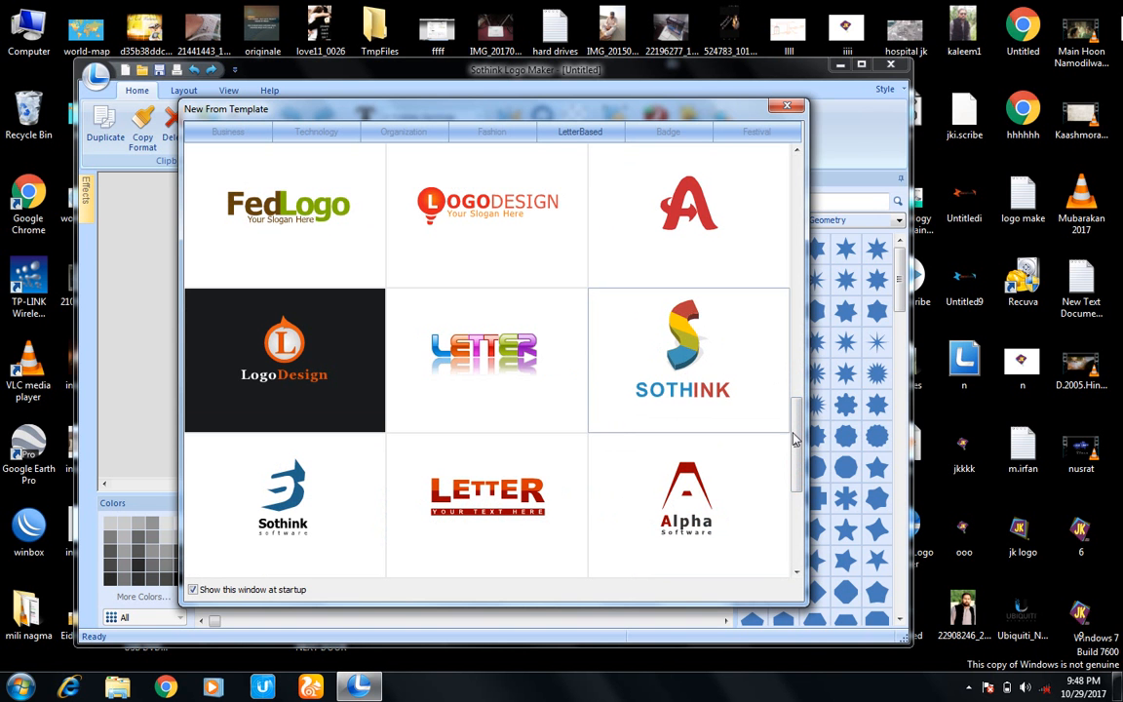
left_click_drag(795, 438, 795, 205)
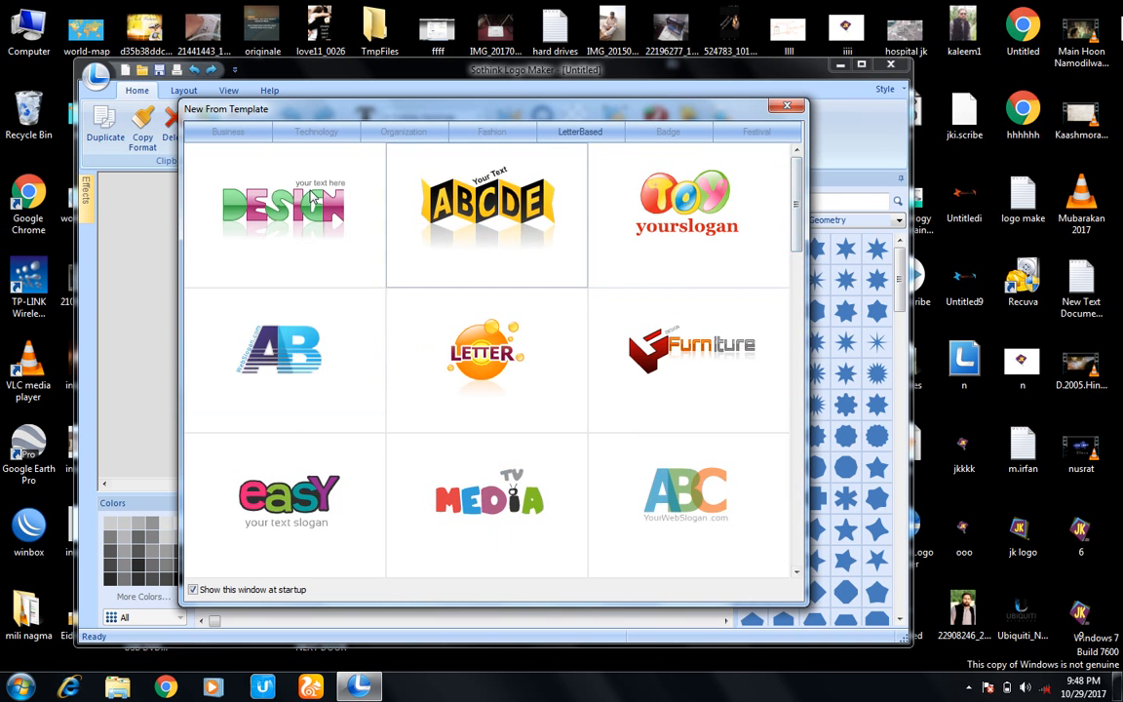
Create a new logo from the Business template with "Logo" on a purple rounded rectangle
left_click(229, 132)
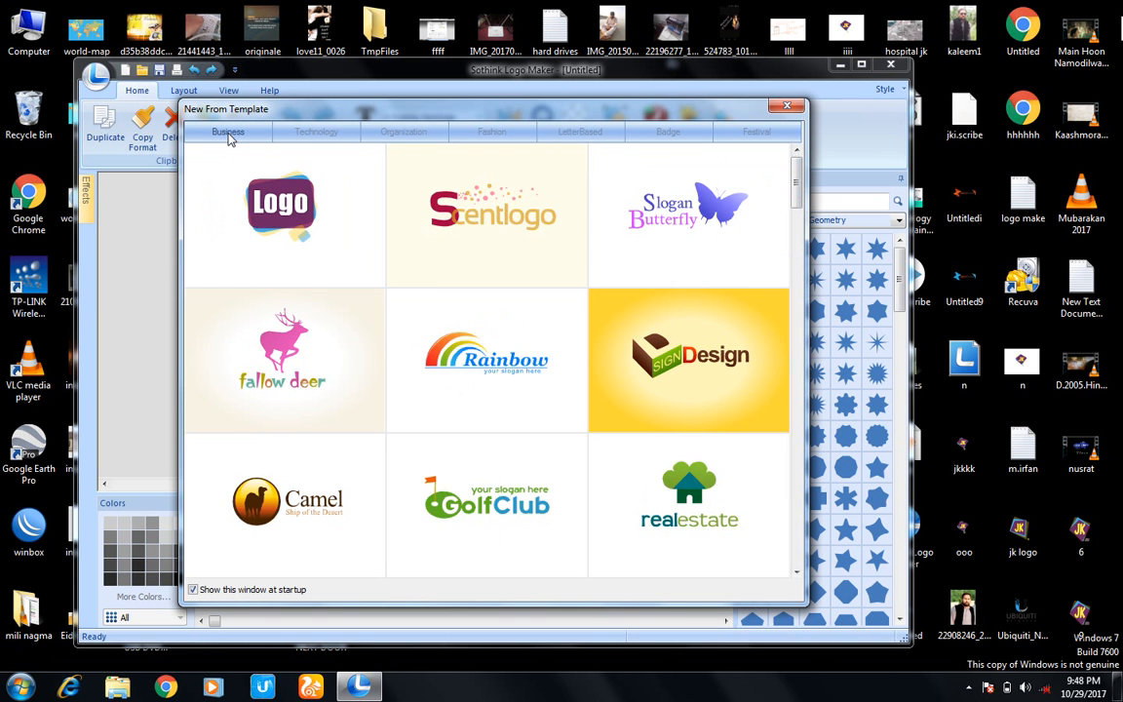
double_click(290, 217)
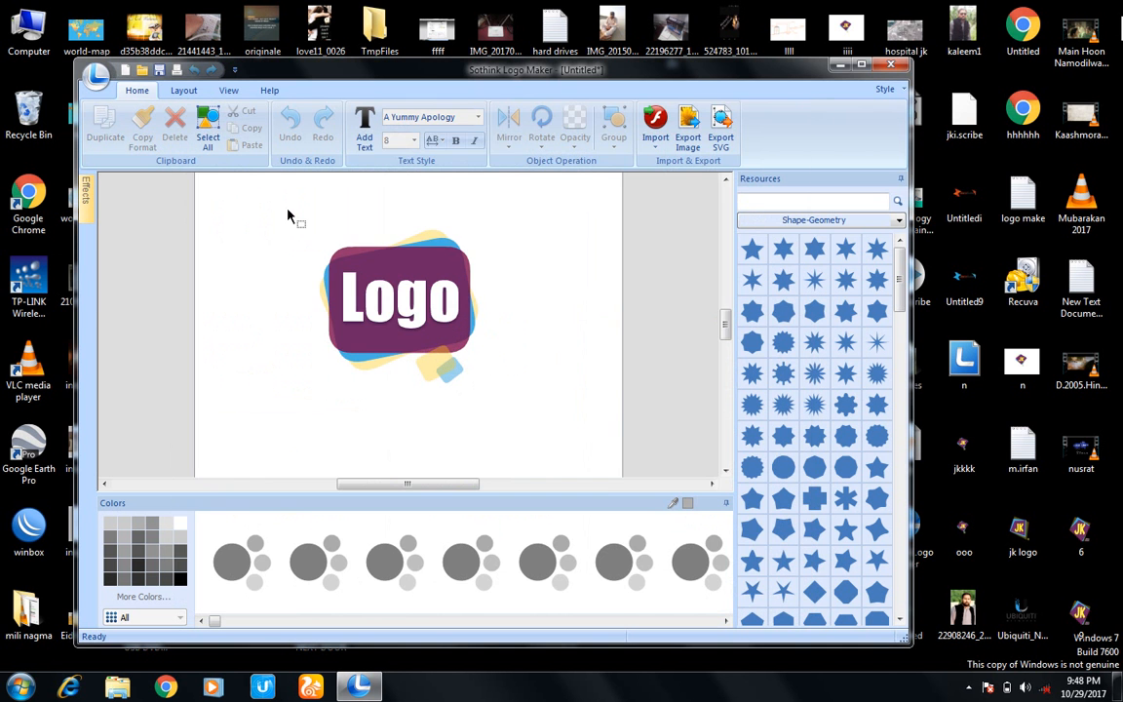
Pull the emblem apart by moving the "Logo" text and large blue rectangle to its right and the purple rectangle to its left
left_click(408, 323)
left_click_drag(408, 324, 593, 345)
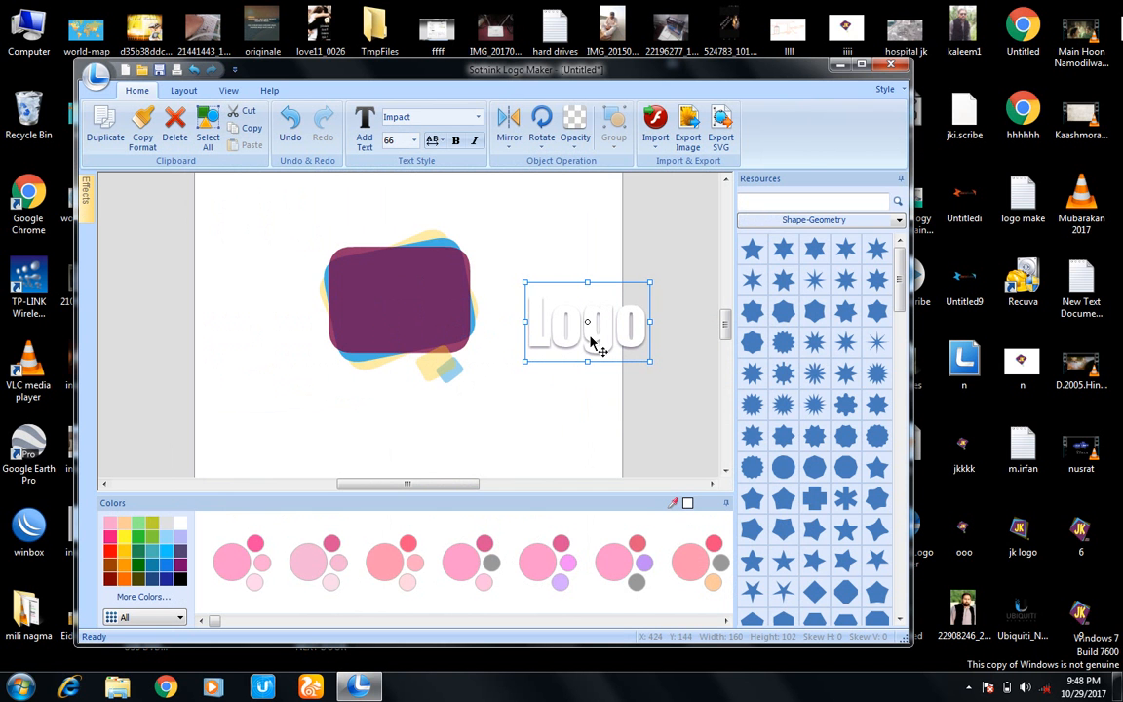
left_click(400, 303)
left_click_drag(400, 303, 222, 366)
left_click_drag(423, 326, 626, 280)
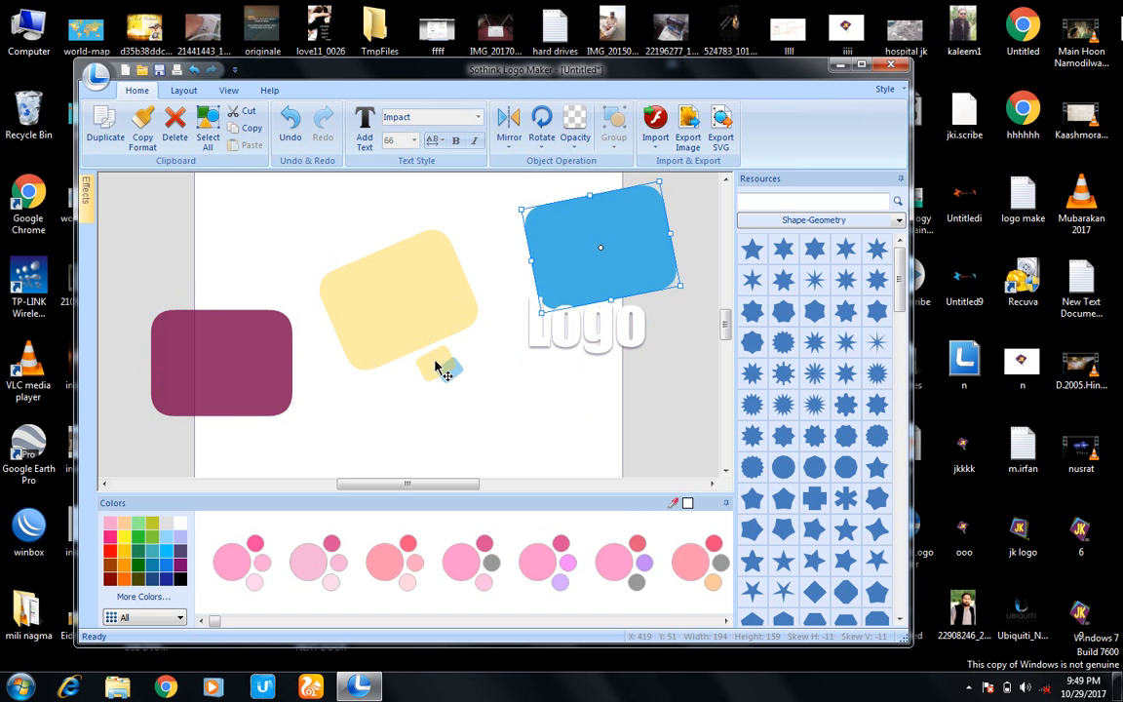
Move the small yellow and blue squares to the canvas's lower right and shift the large blue rectangle to about X 385, Y 31
left_click_drag(441, 367, 522, 423)
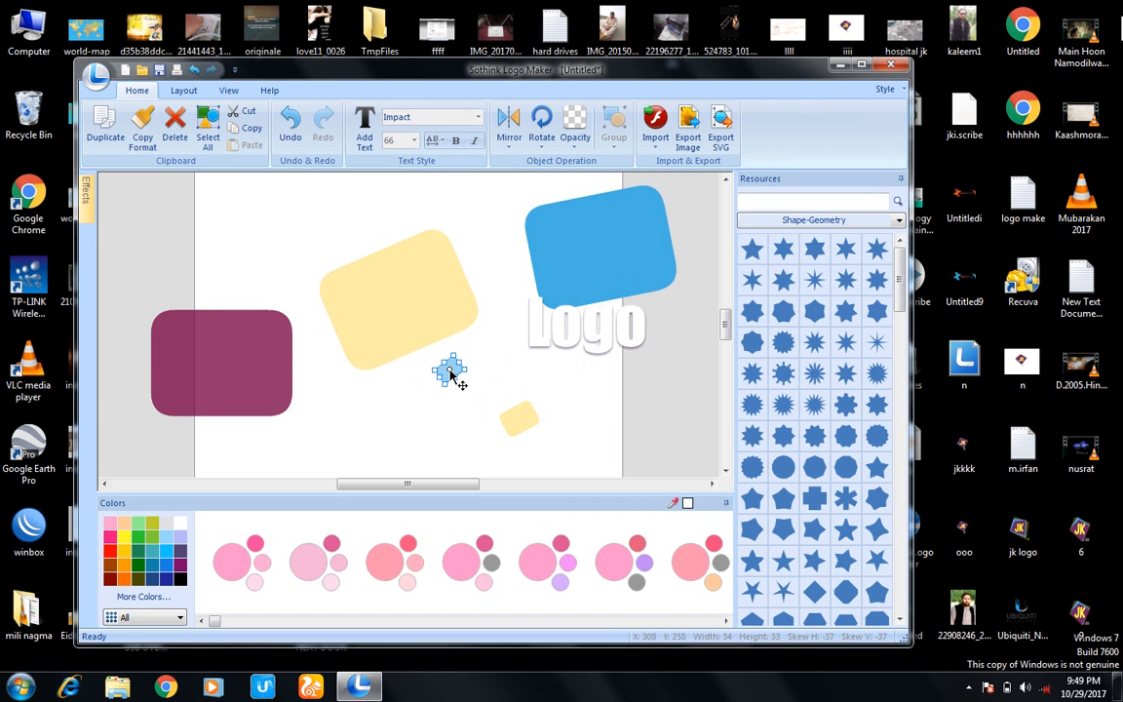
left_click_drag(451, 374, 591, 447)
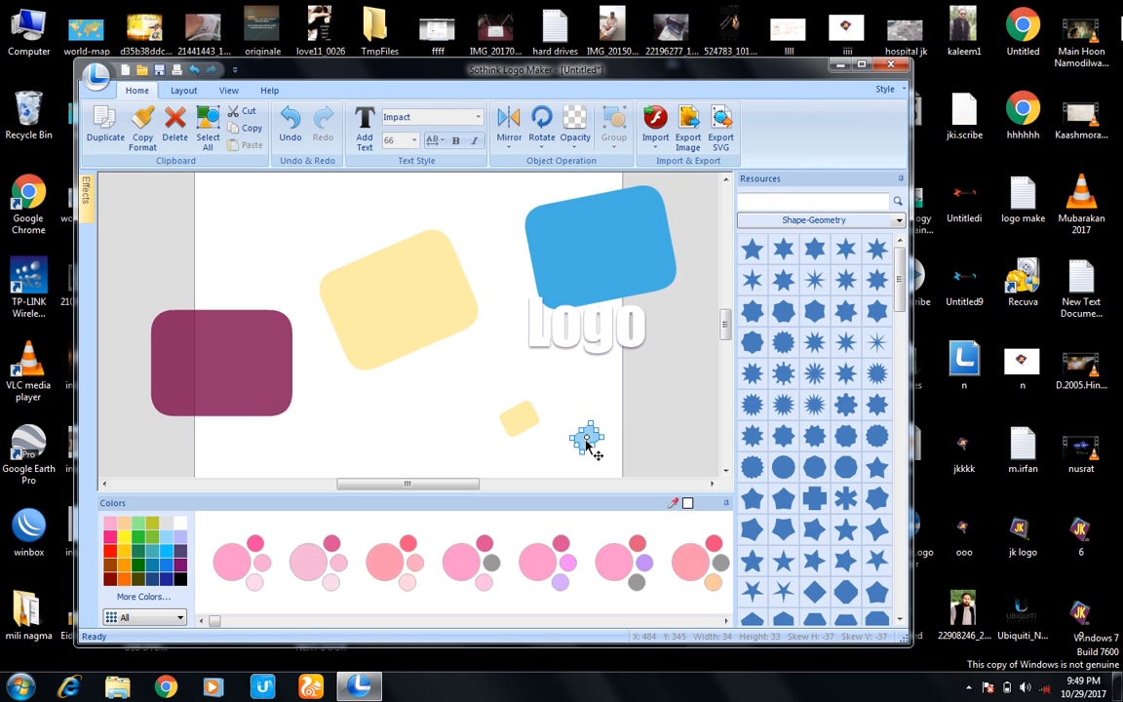
left_click_drag(582, 273, 543, 244)
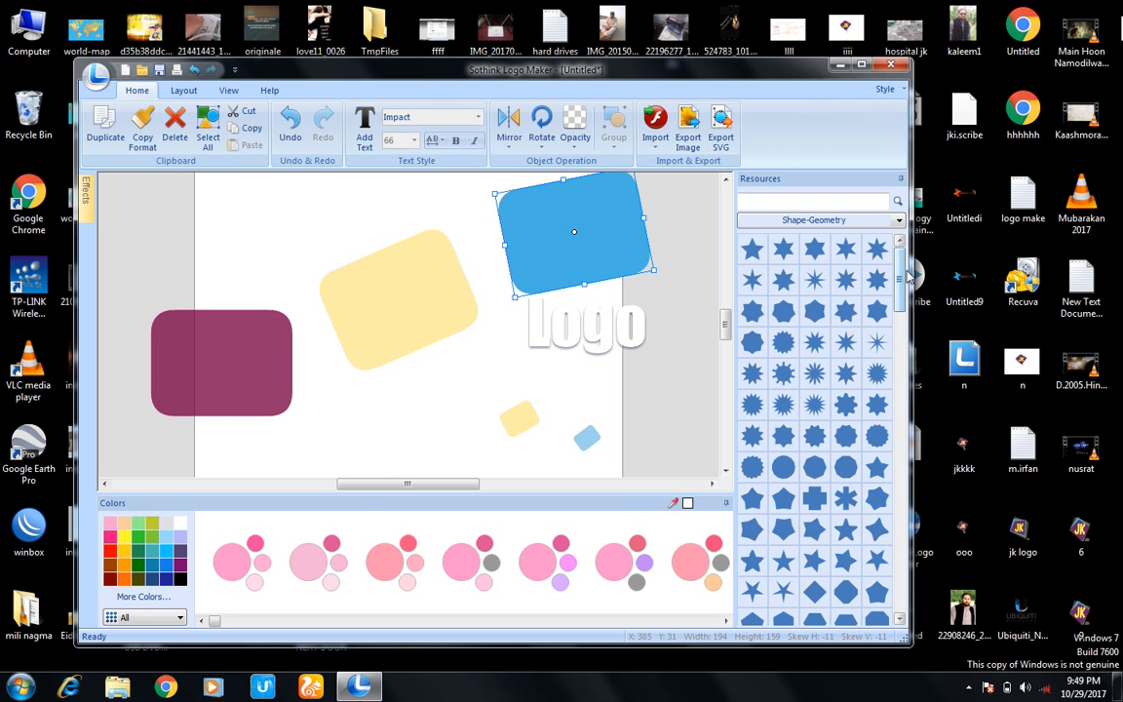
Look through the Shape-Curve, Animals and Flying Animal categories of the shape resources
left_click(896, 220)
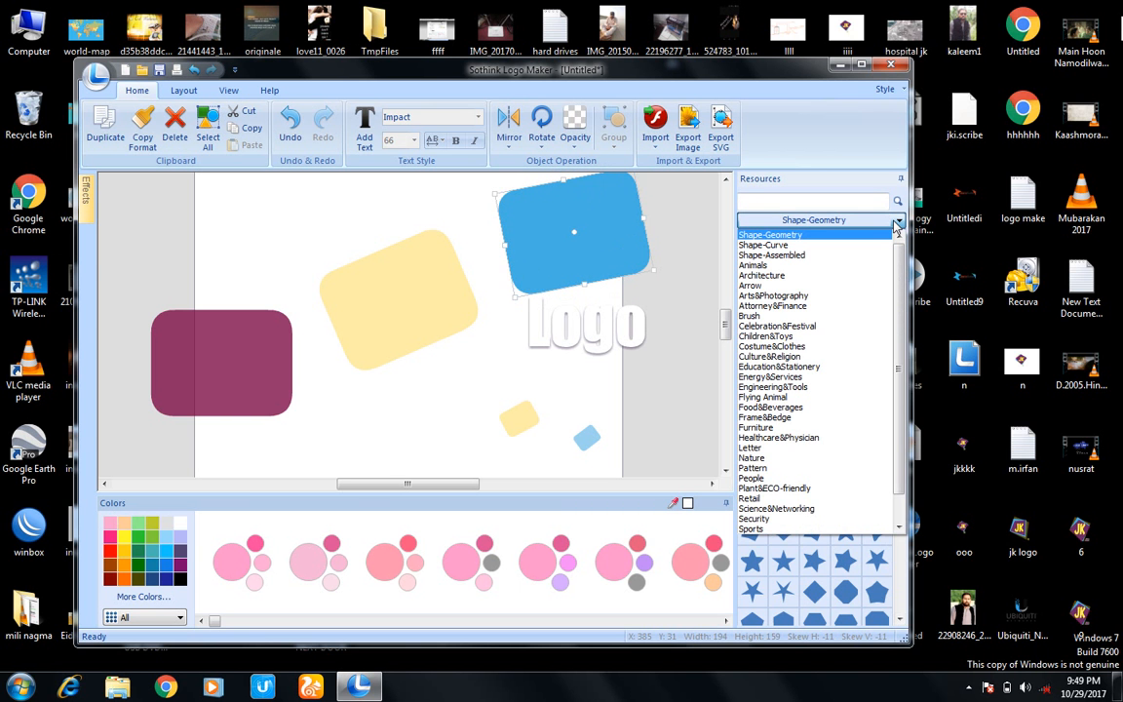
left_click(813, 246)
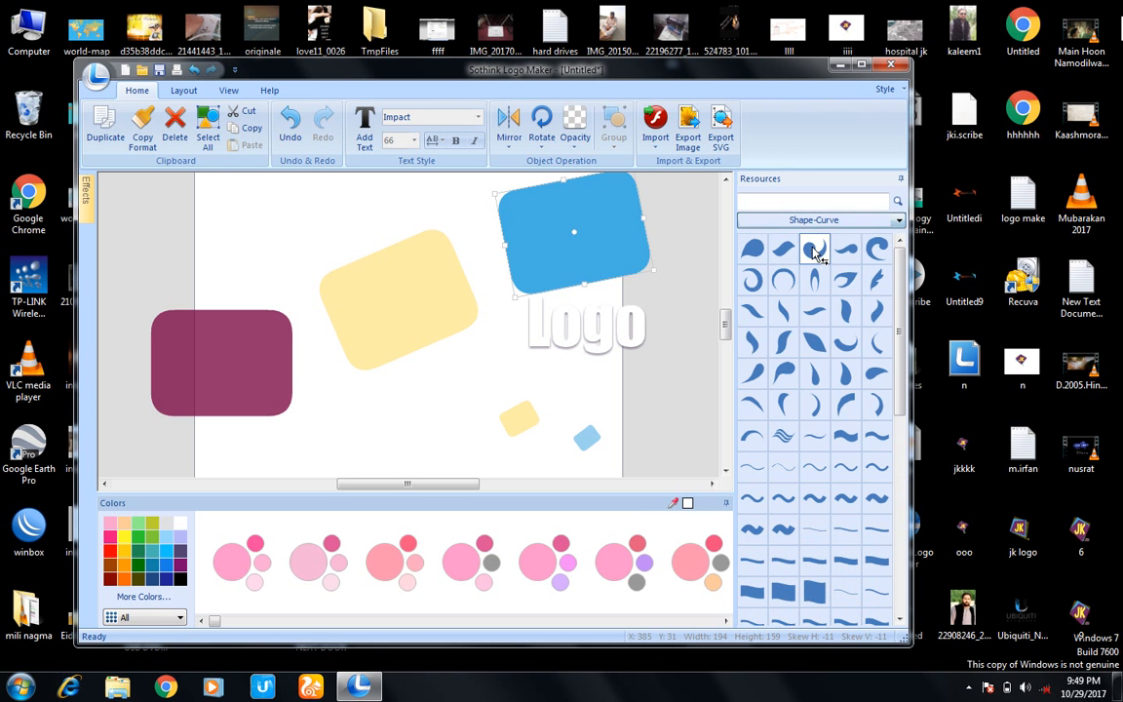
left_click(894, 224)
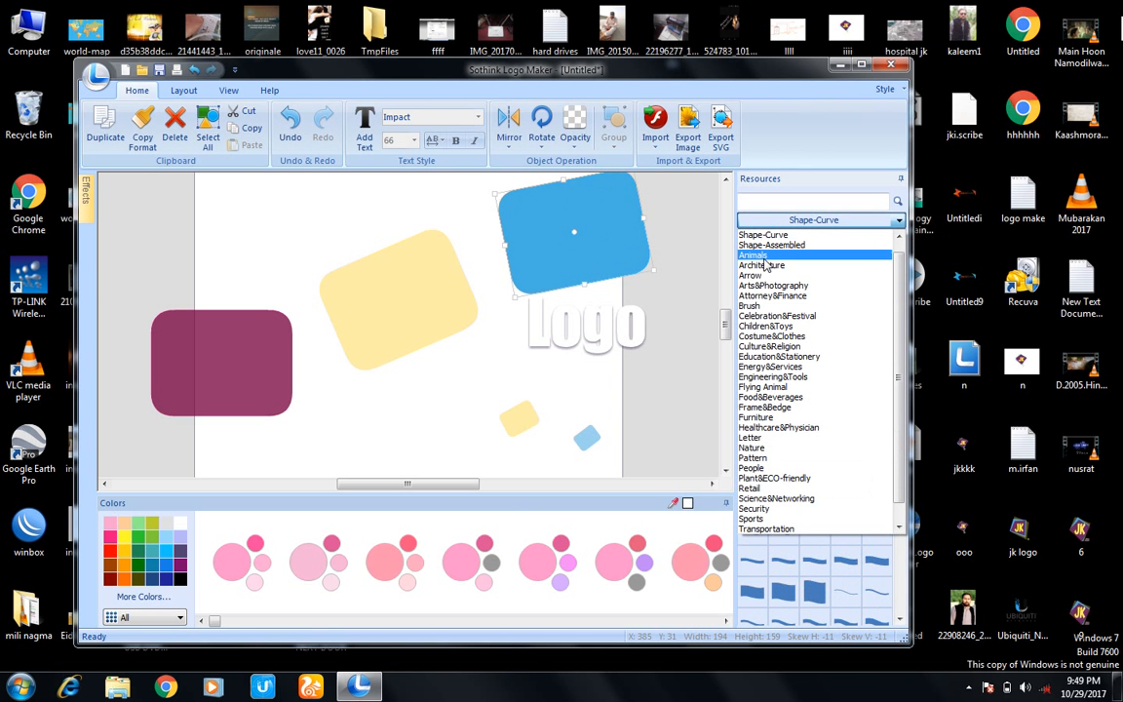
left_click(844, 256)
left_click(811, 219)
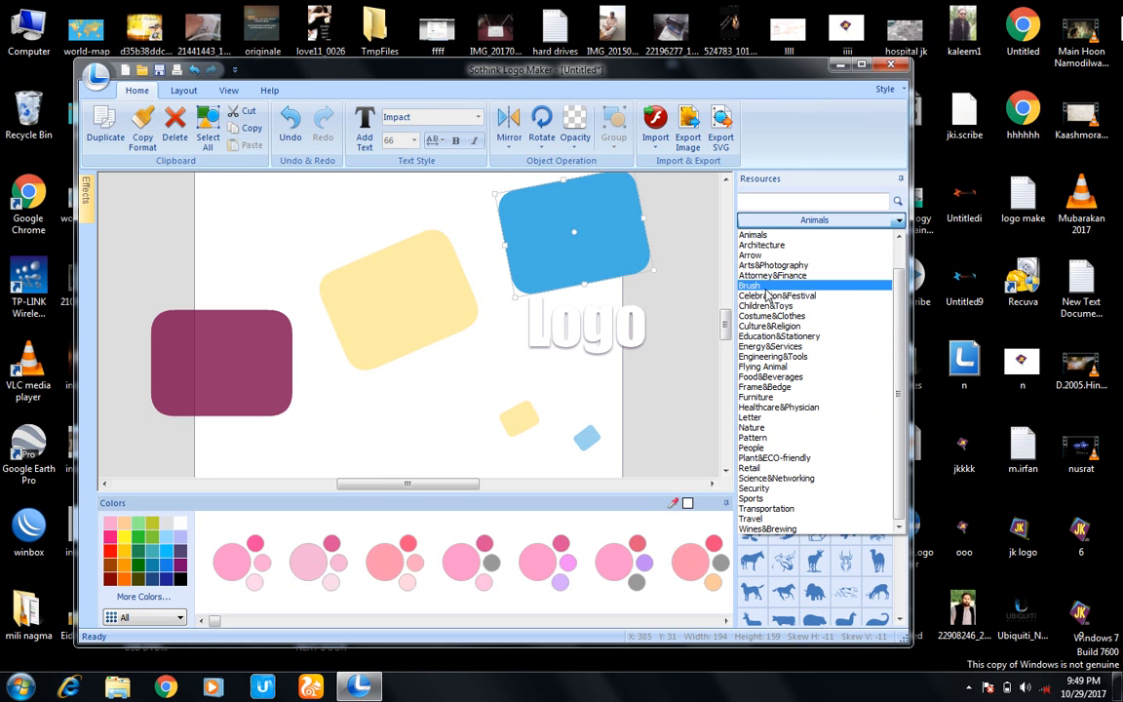
left_click(783, 368)
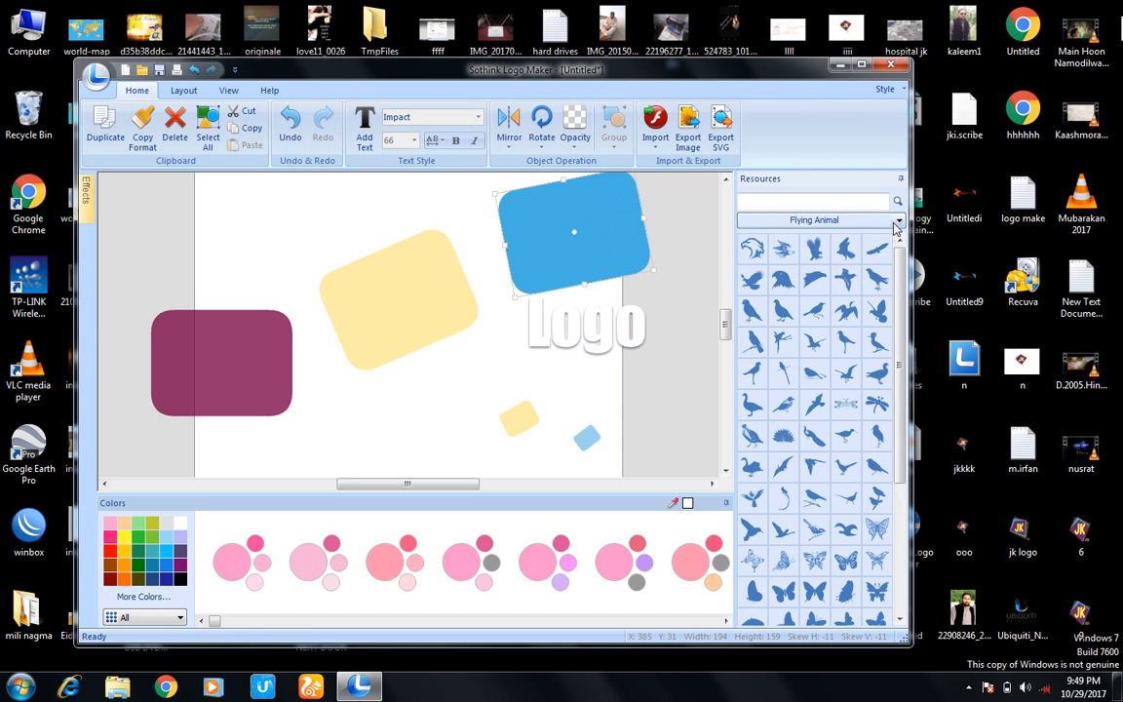
Examine the resource shapes in the Architecture and Brush categories
left_click(809, 219)
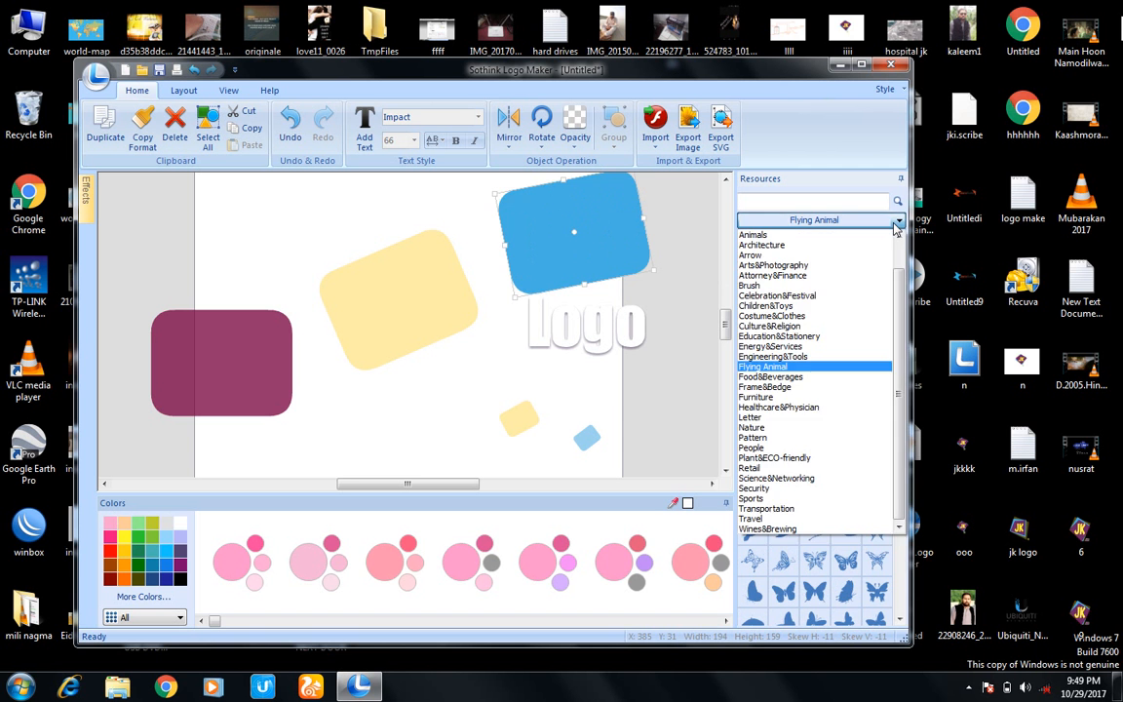
left_click(765, 246)
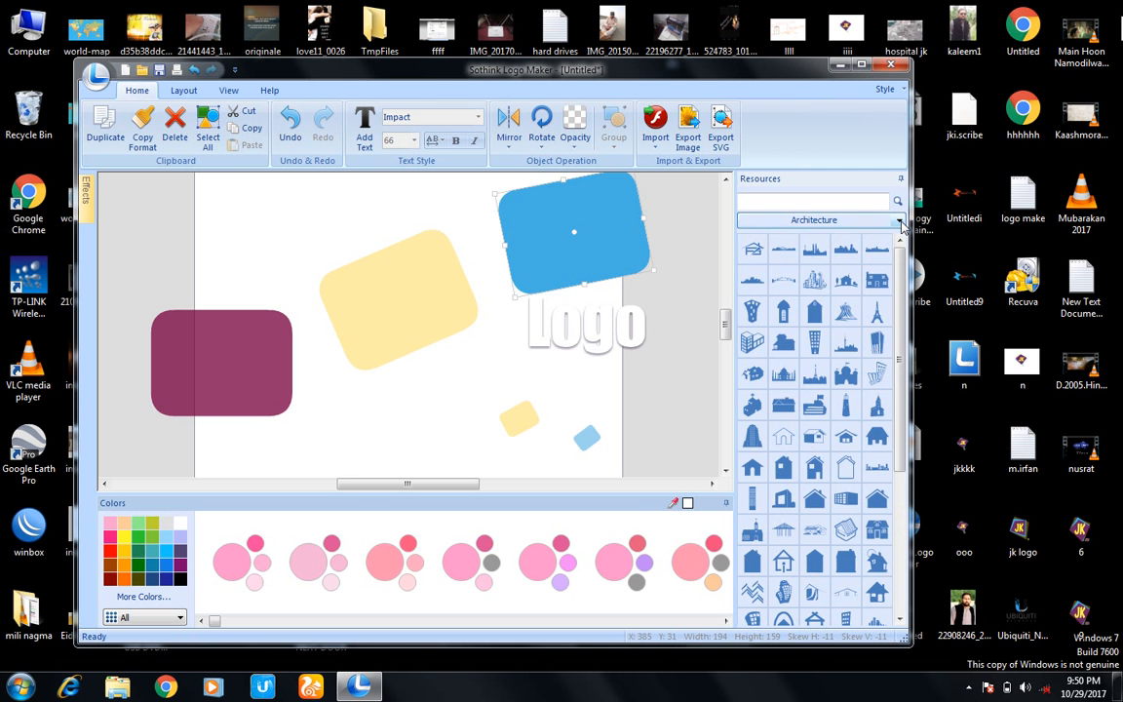
left_click(899, 220)
left_click(779, 285)
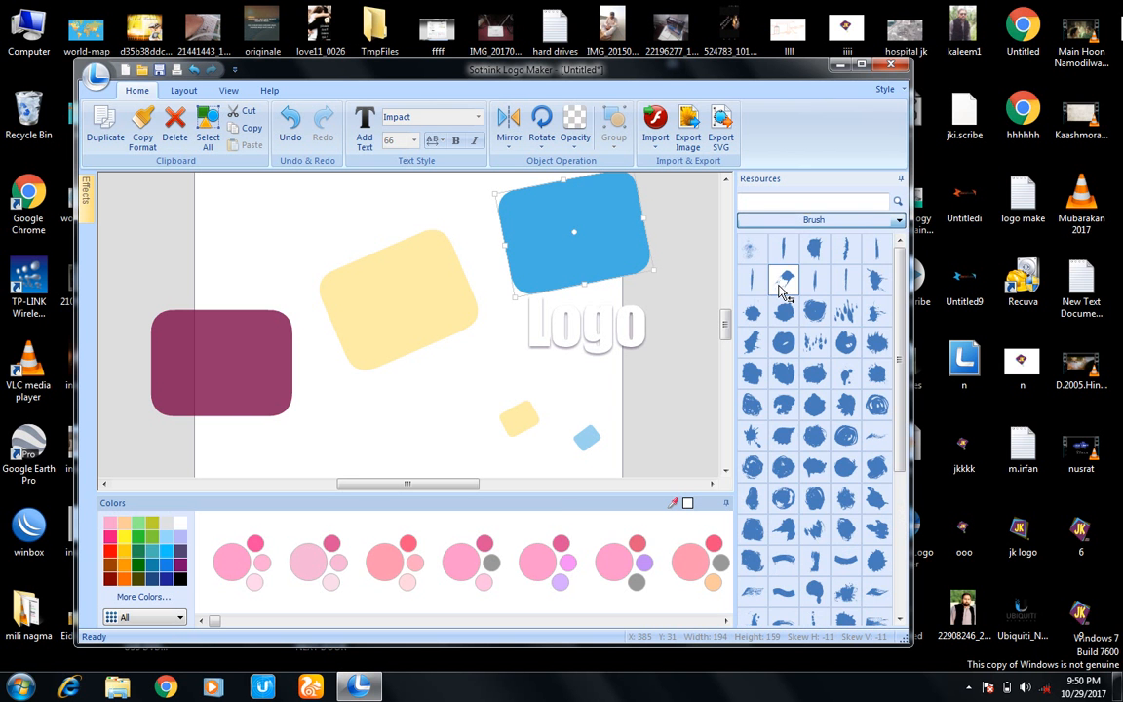
scroll(913, 337, "down", 2)
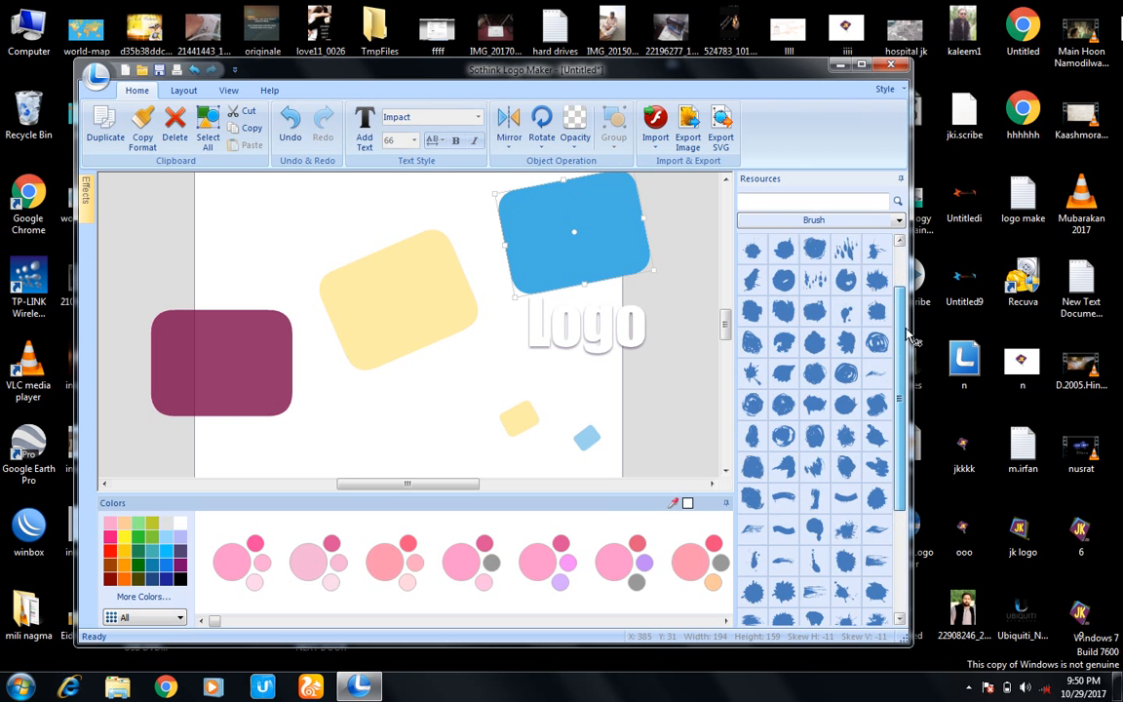
scroll(909, 329, "up", 1)
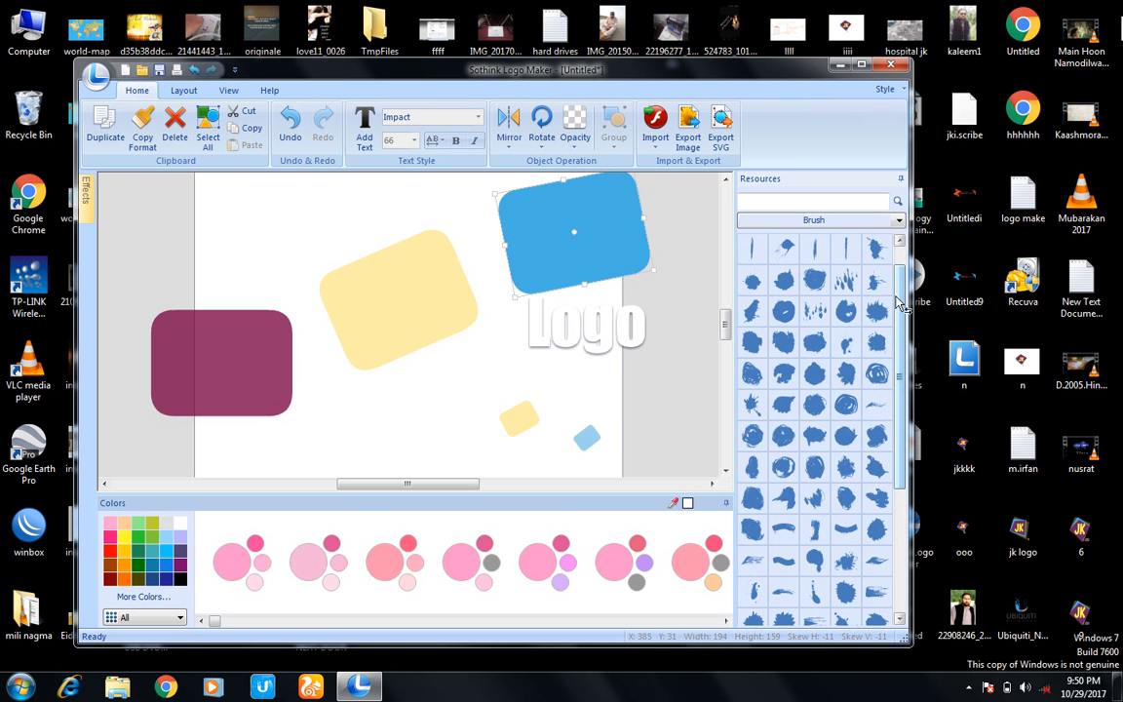
Look through the Architecture, Arts&Photography and Attorney&Finance categories of the shape resources
left_click(899, 221)
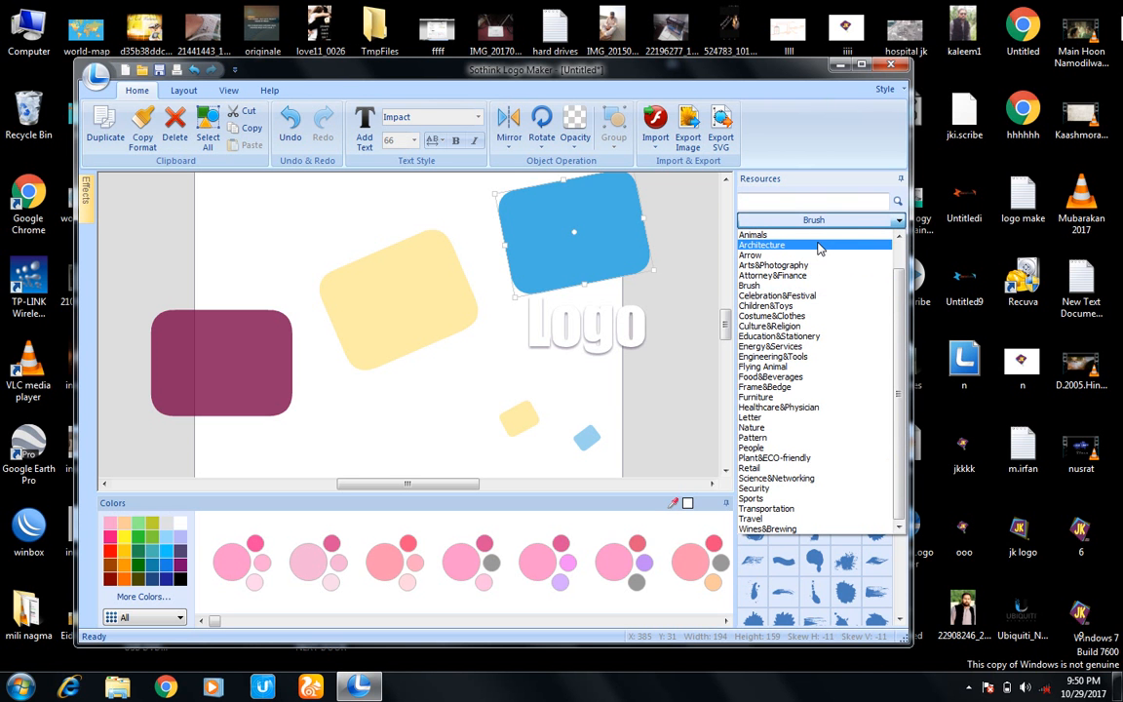
left_click(819, 245)
left_click(899, 221)
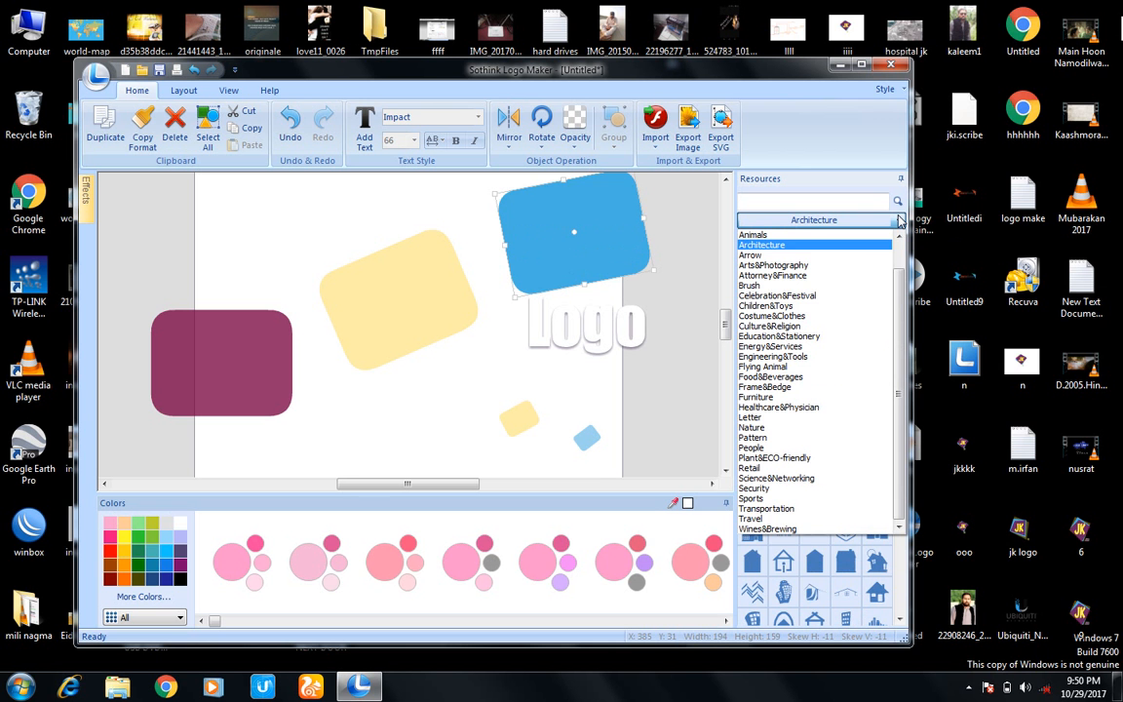
left_click(815, 265)
left_click(813, 218)
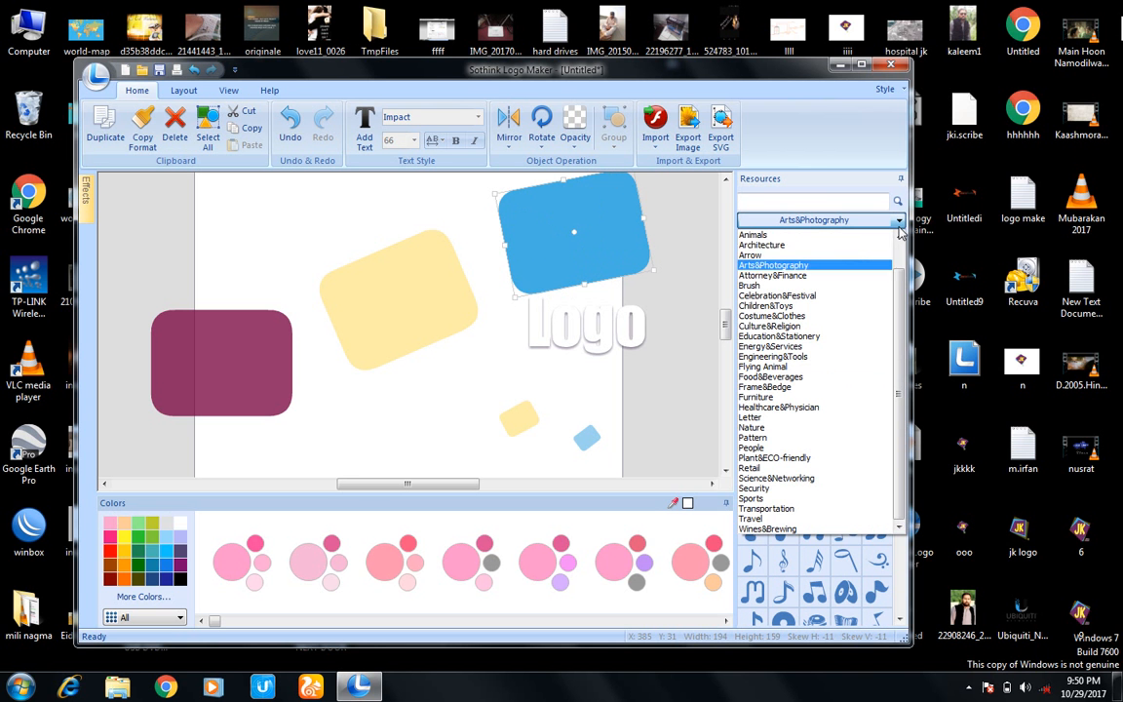
left_click(807, 276)
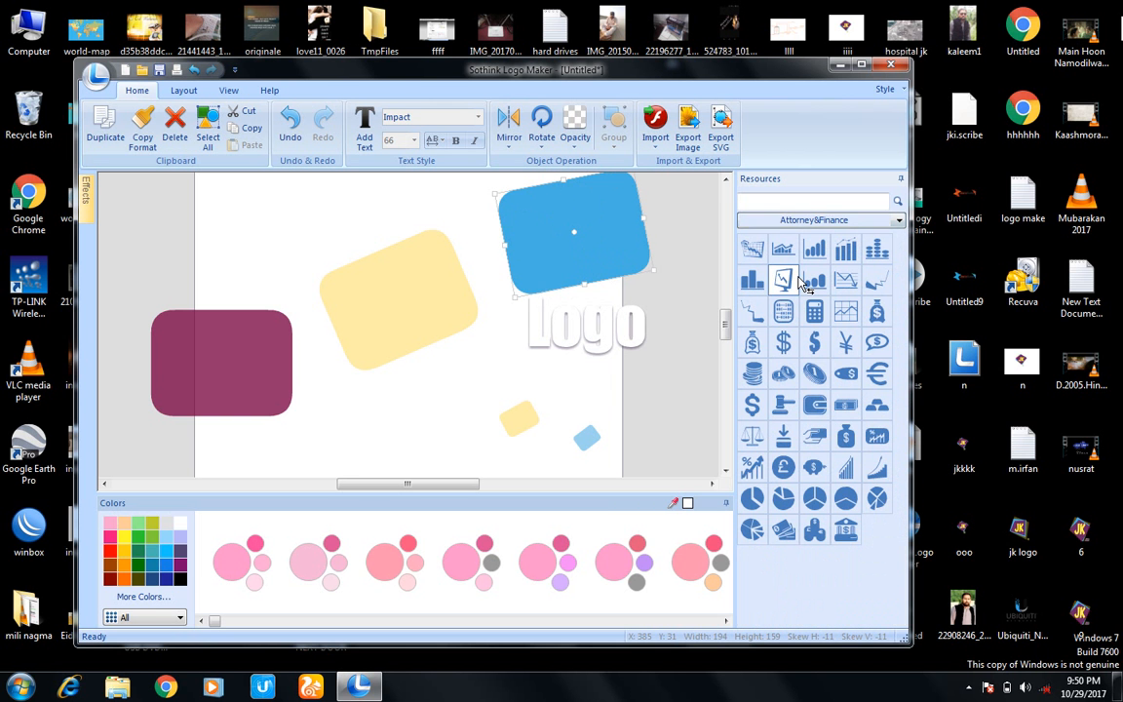
Change the large blue rectangle into the rounded triangle from the Shape-Geometry resources and shift it to about X 493, Y 88
left_click(899, 222)
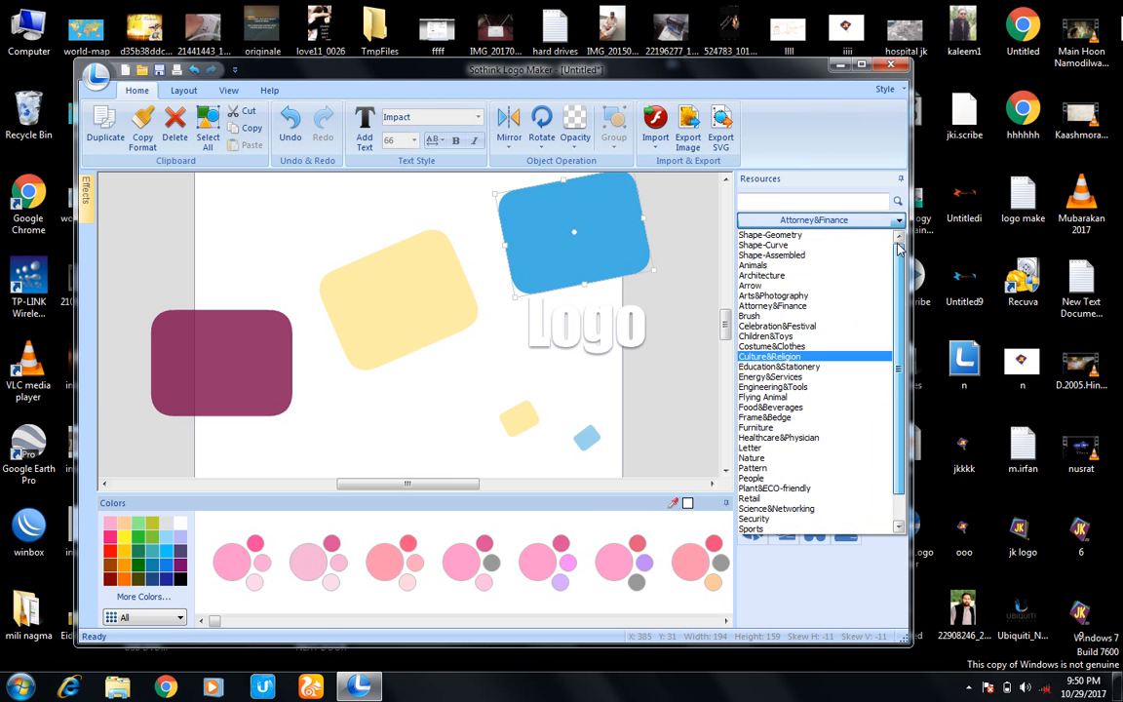
left_click(834, 236)
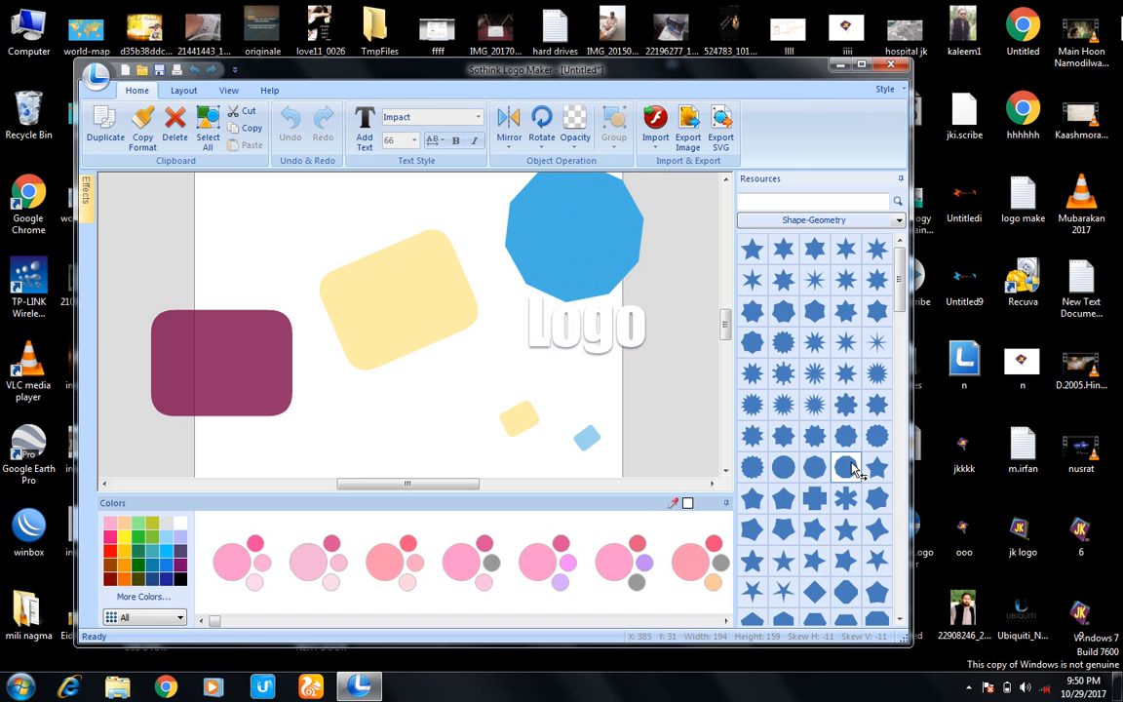
left_click(901, 422)
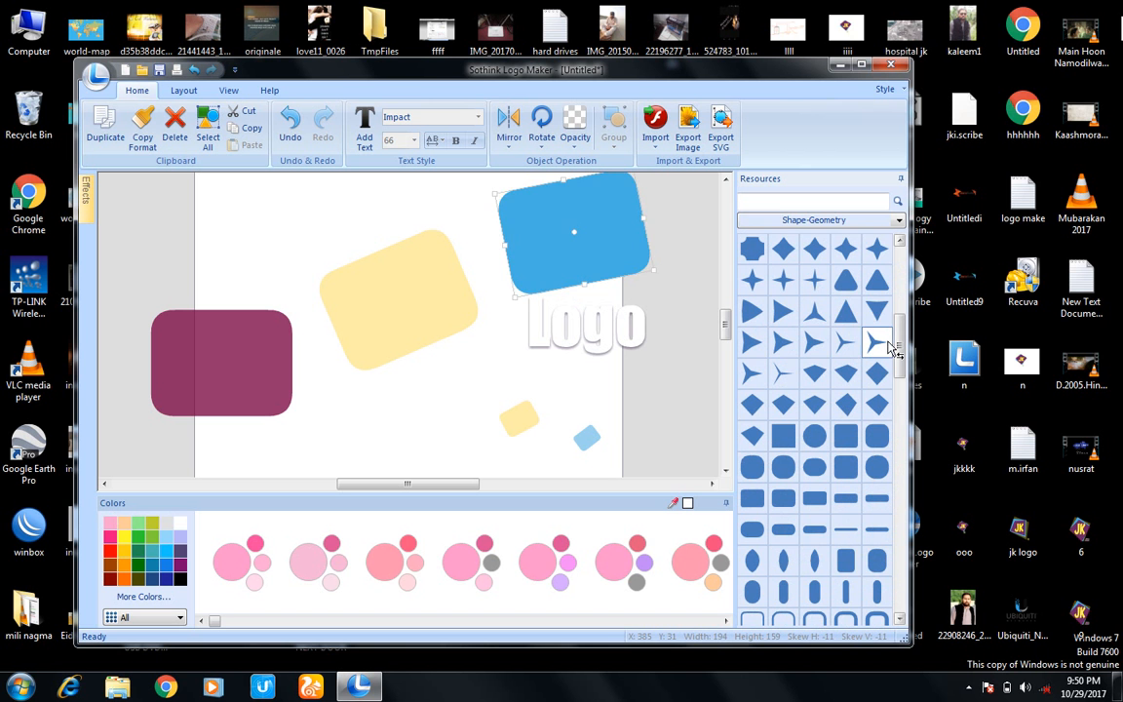
left_click(848, 281)
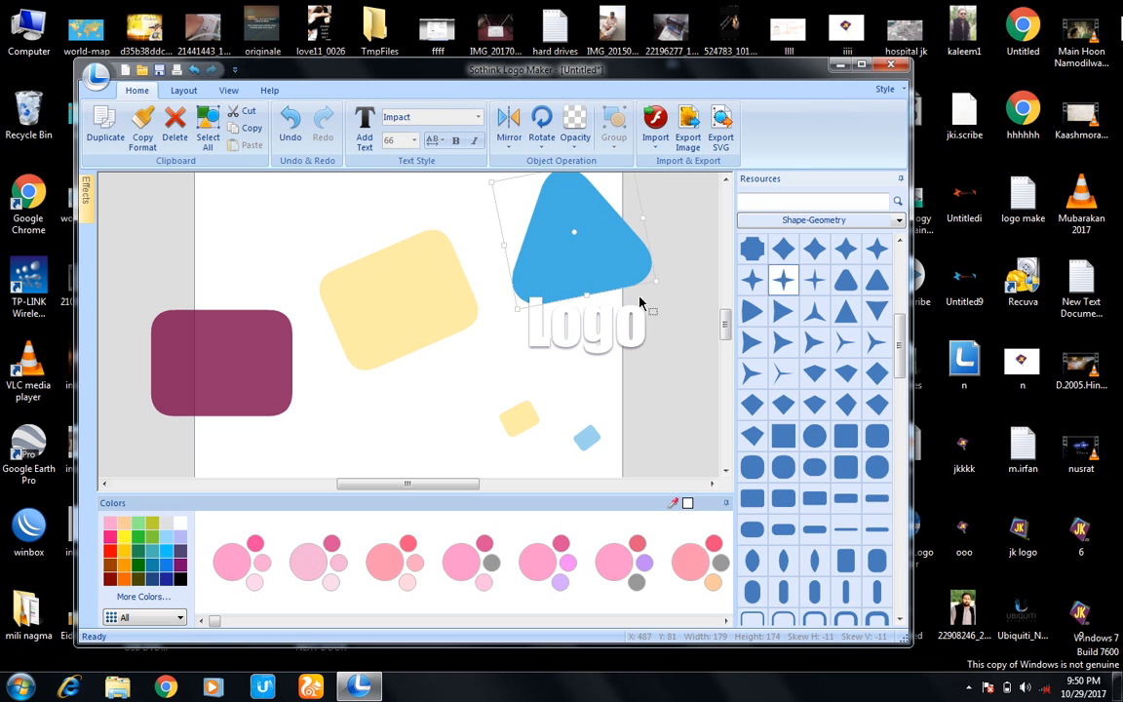
left_click_drag(622, 288, 596, 268)
Try several triangle, star and diamond shapes from Shape-Geometry on the large yellow rectangle, settling on an asymmetric kite shape
left_click(423, 303)
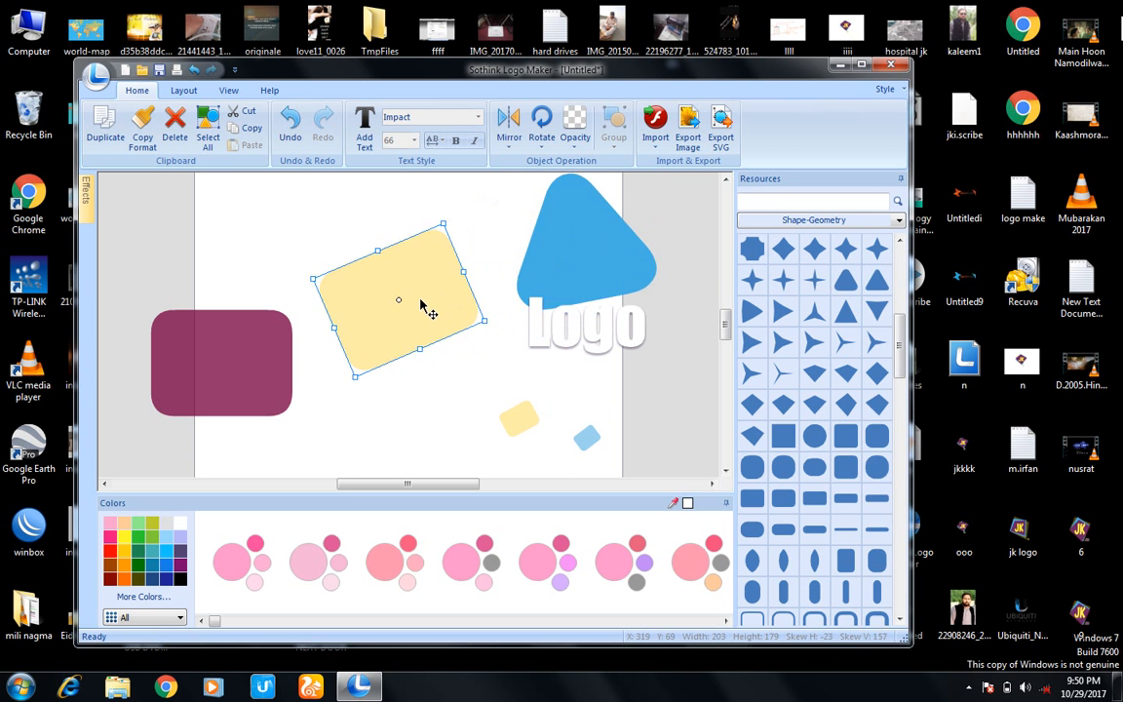
left_click(783, 313)
left_click(872, 288)
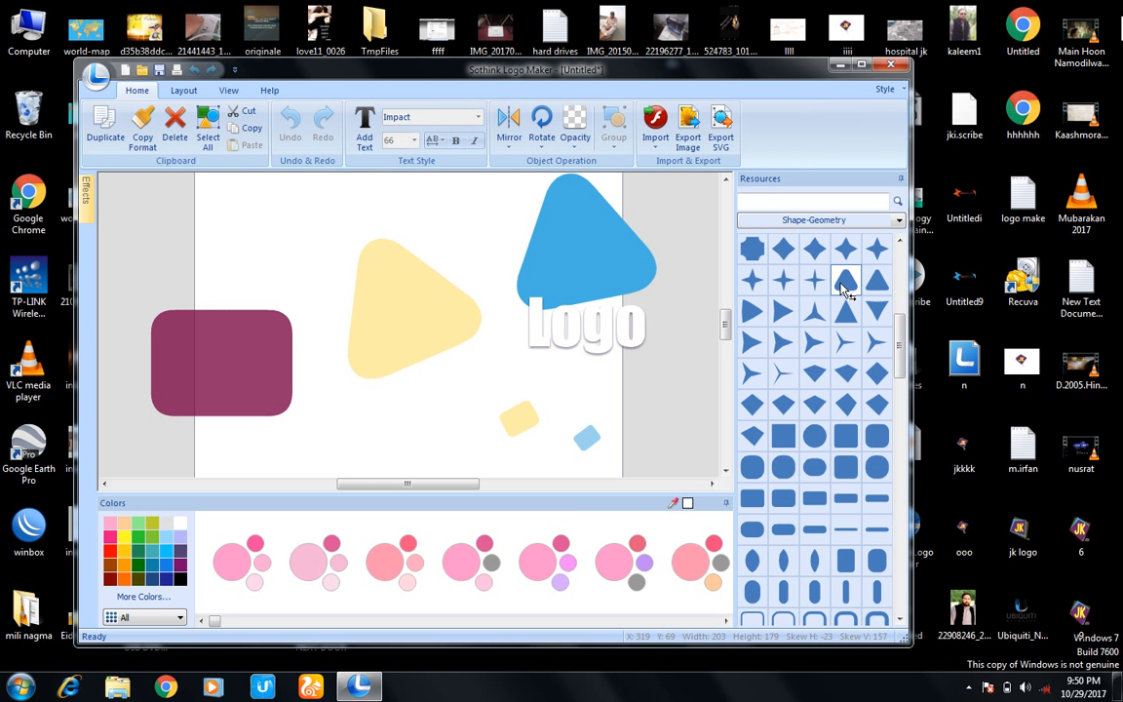
left_click(845, 322)
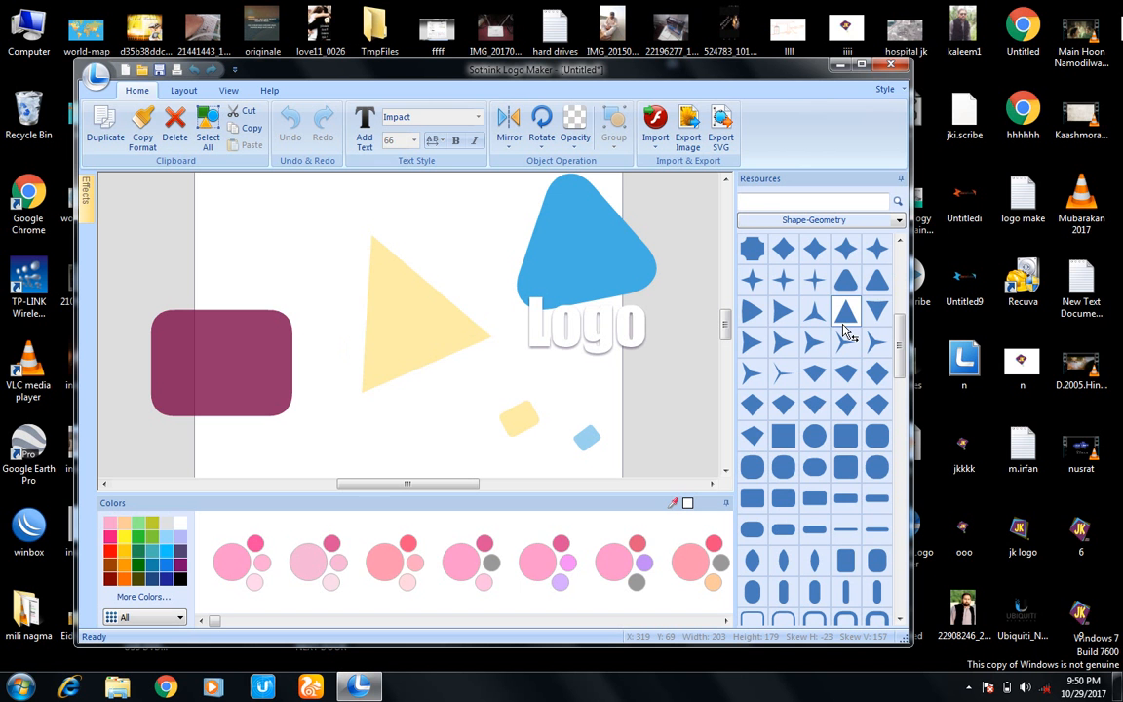
left_click(845, 258)
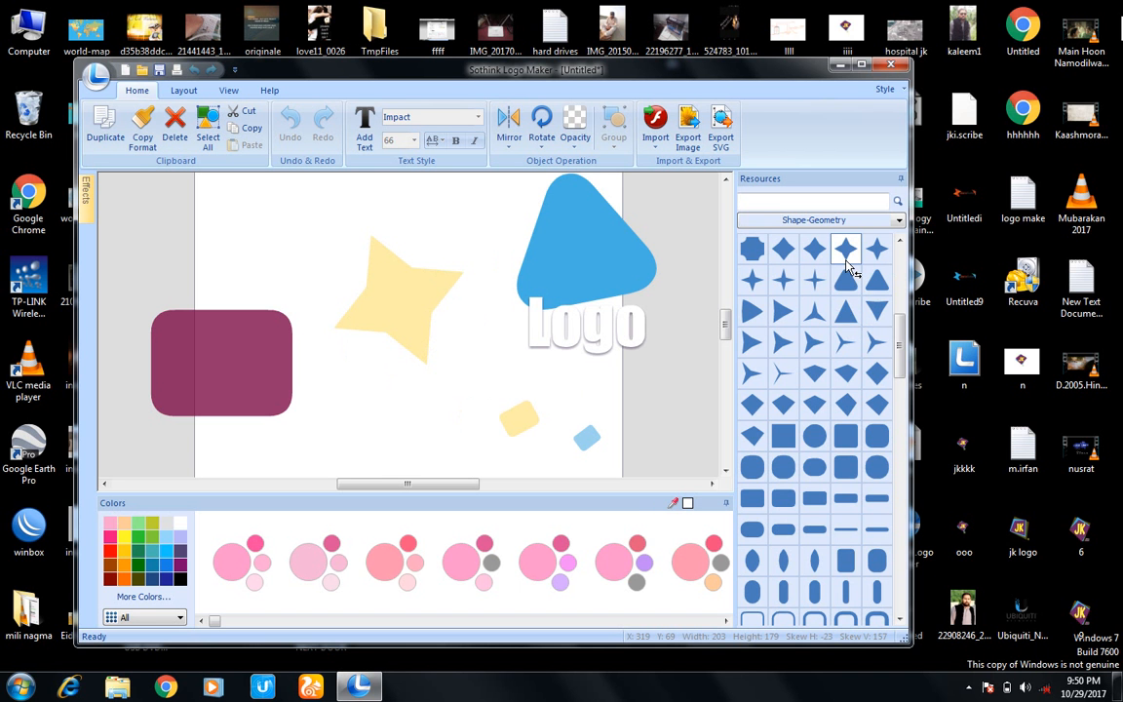
left_click(812, 313)
left_click(782, 311)
left_click(874, 281)
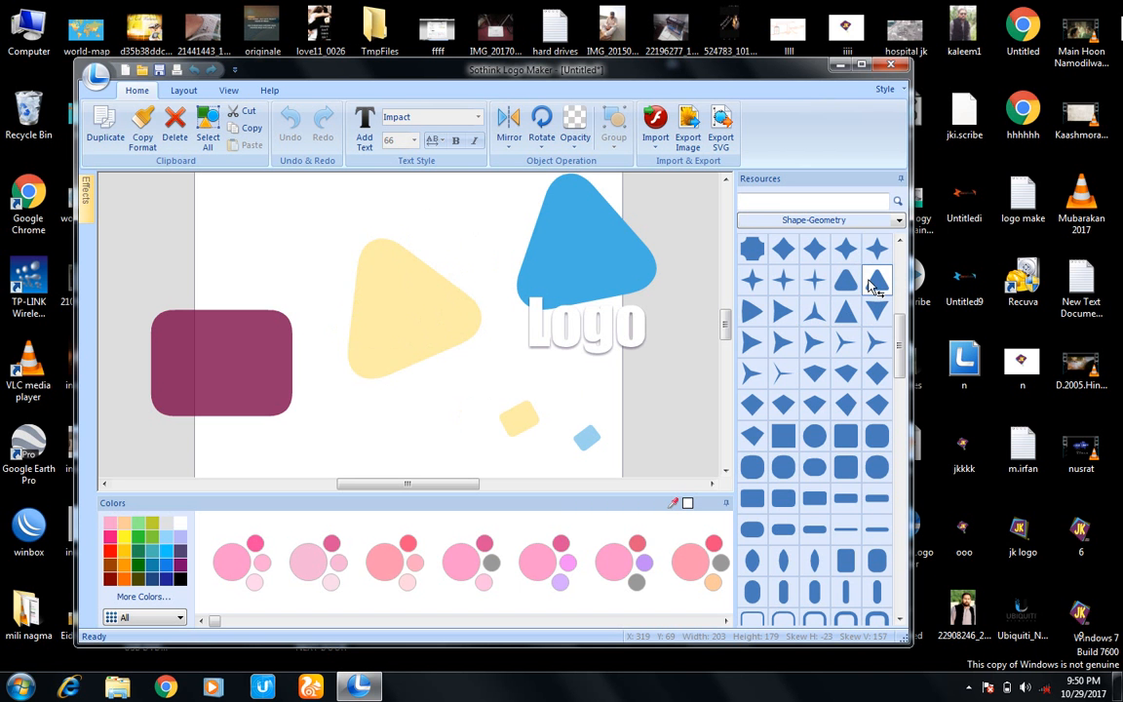
left_click(785, 252)
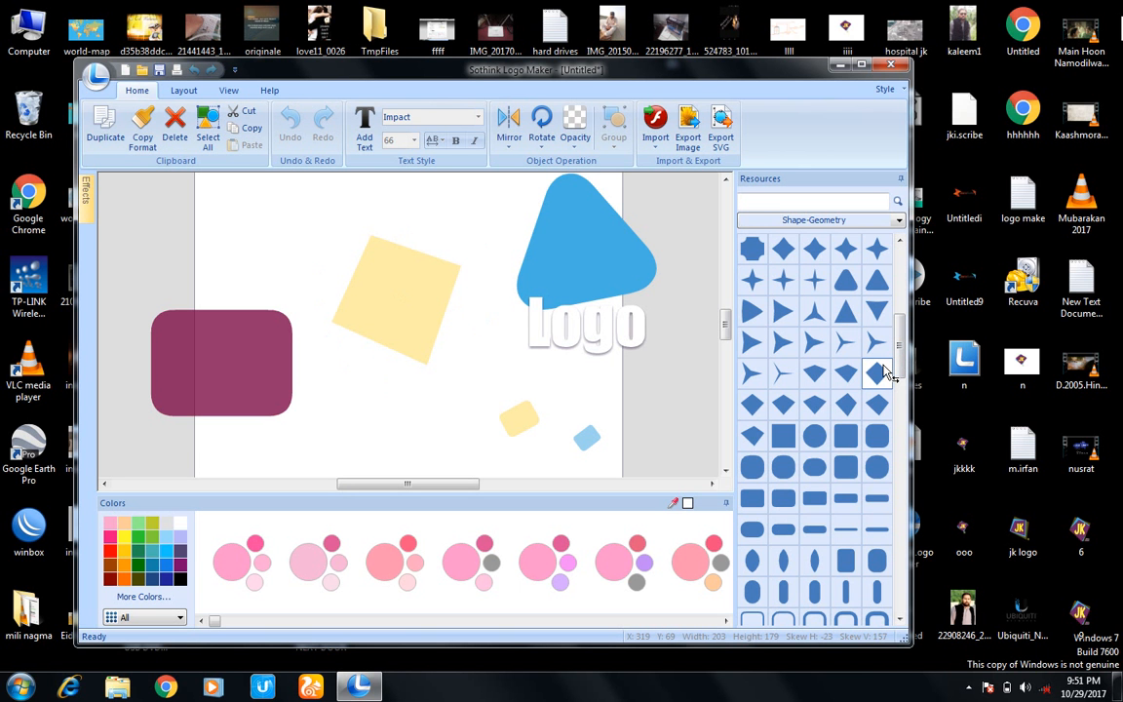
left_click(846, 375)
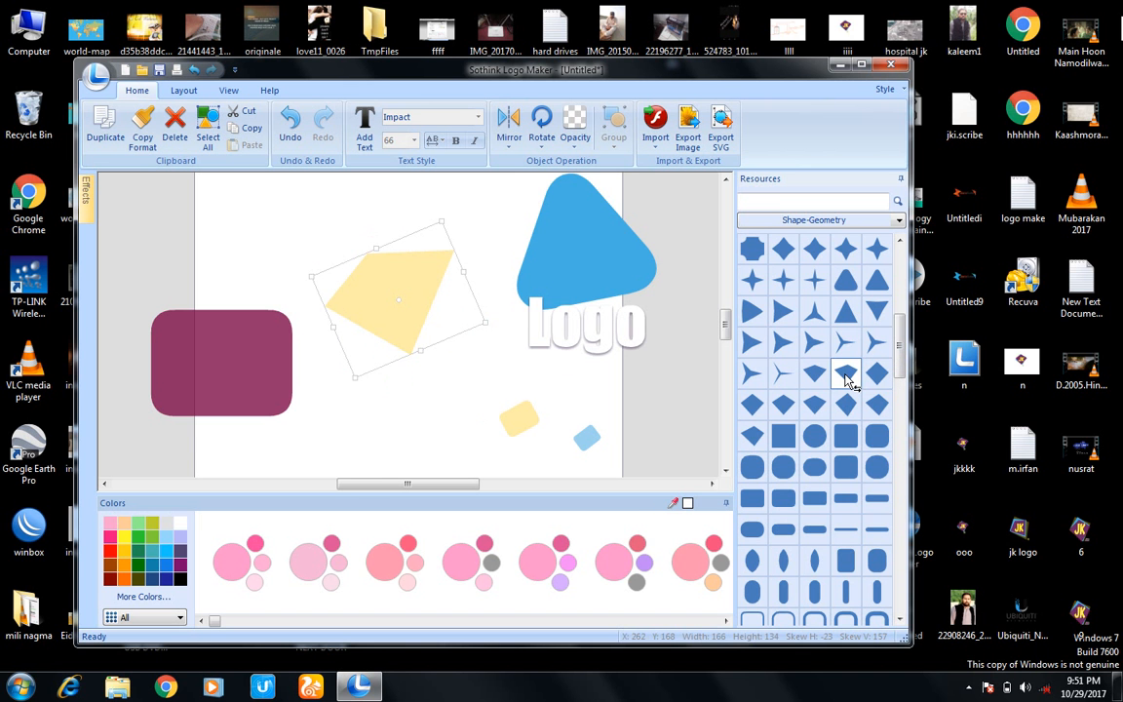
Change the large blue triangle and the purple rectangle into kite shapes from the Shape-Geometry resources
left_click(624, 245)
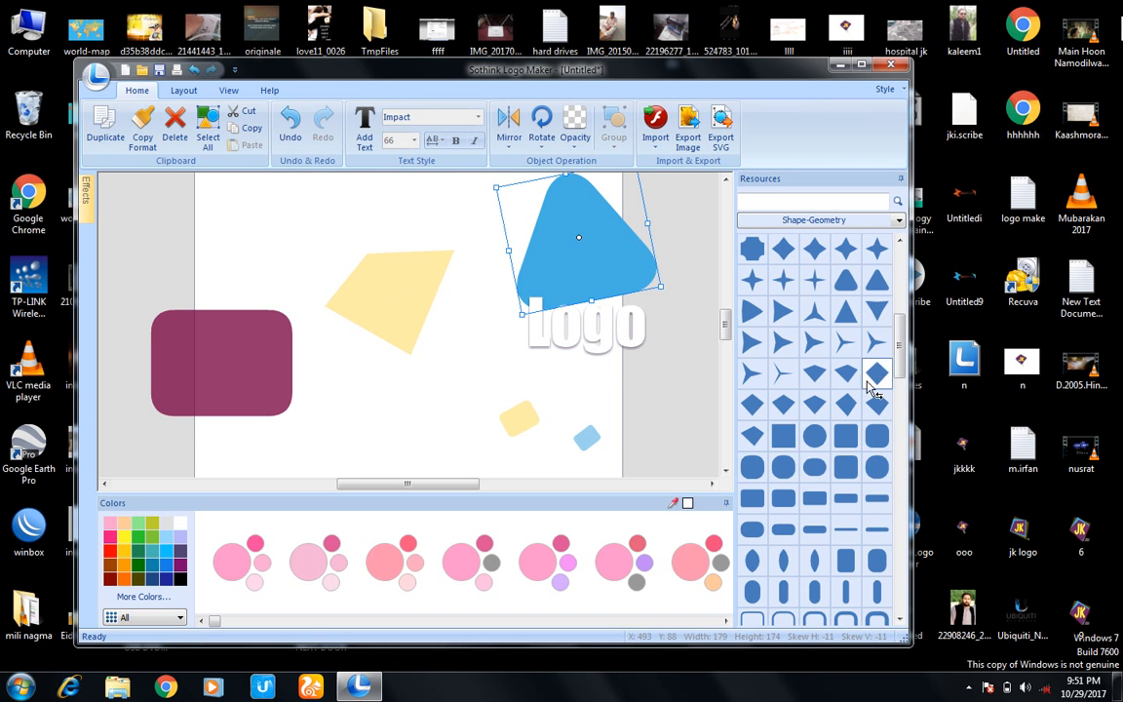
left_click(878, 408)
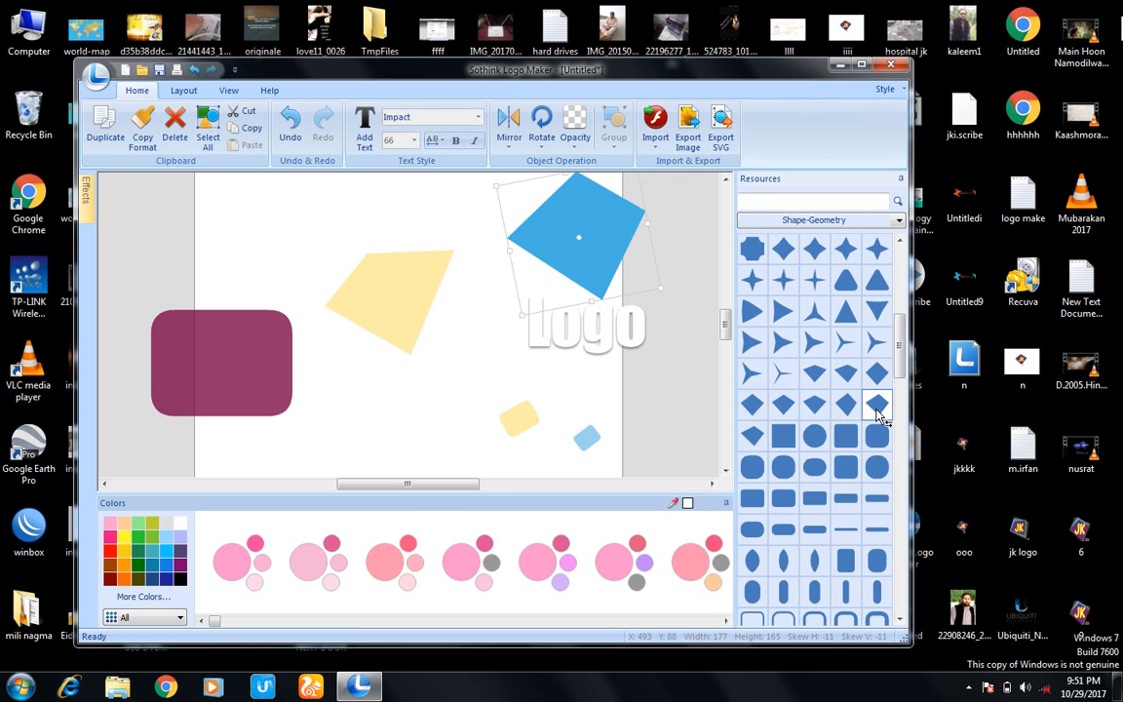
left_click(248, 369)
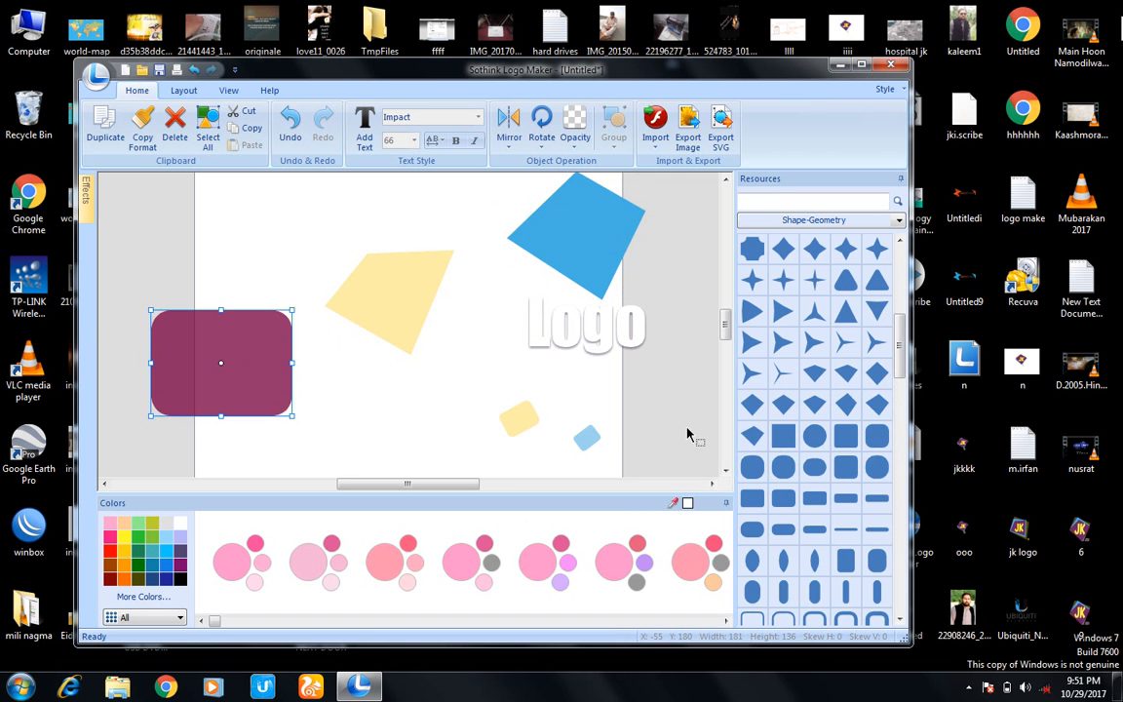
left_click(753, 435)
left_click(751, 436)
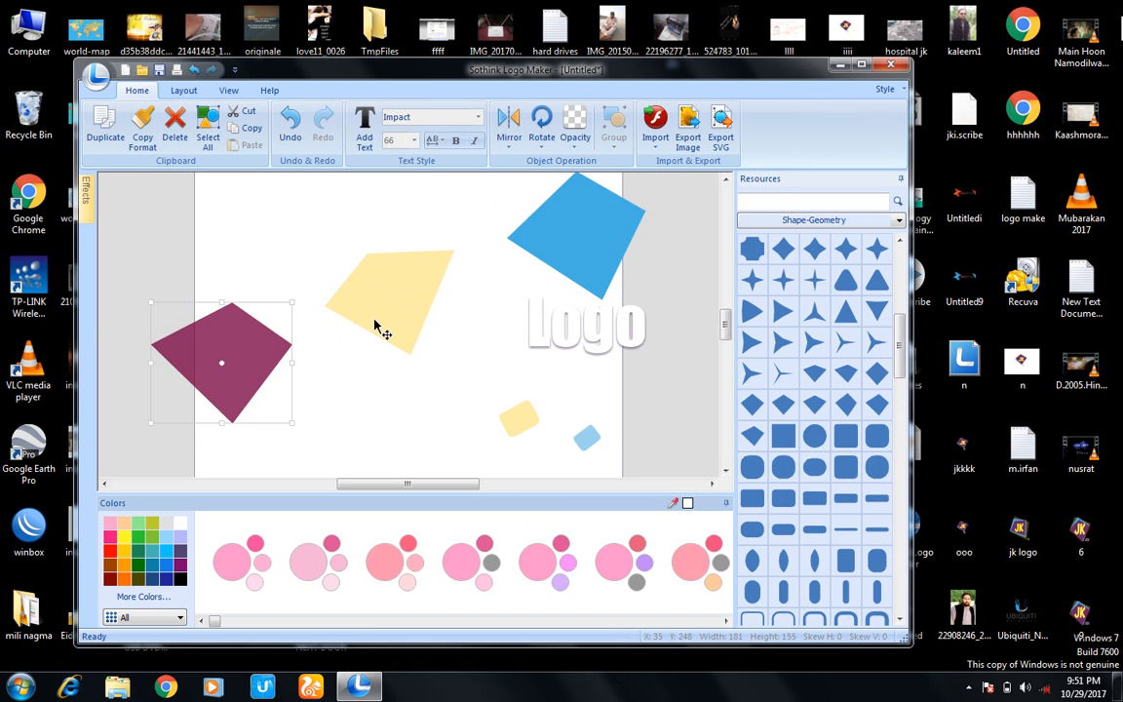
Move the blue and yellow kites toward the canvas's middle and enlarge the yellow one to about 197 wide by 188 high
left_click_drag(556, 231, 383, 313)
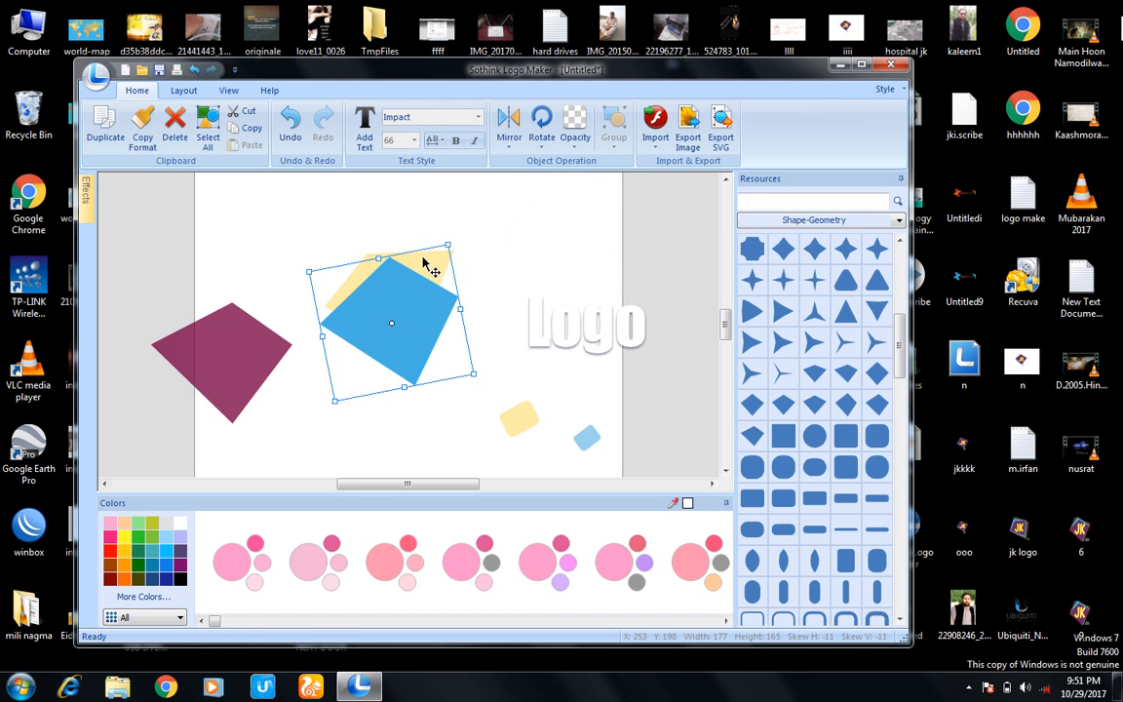
left_click_drag(440, 260, 522, 231)
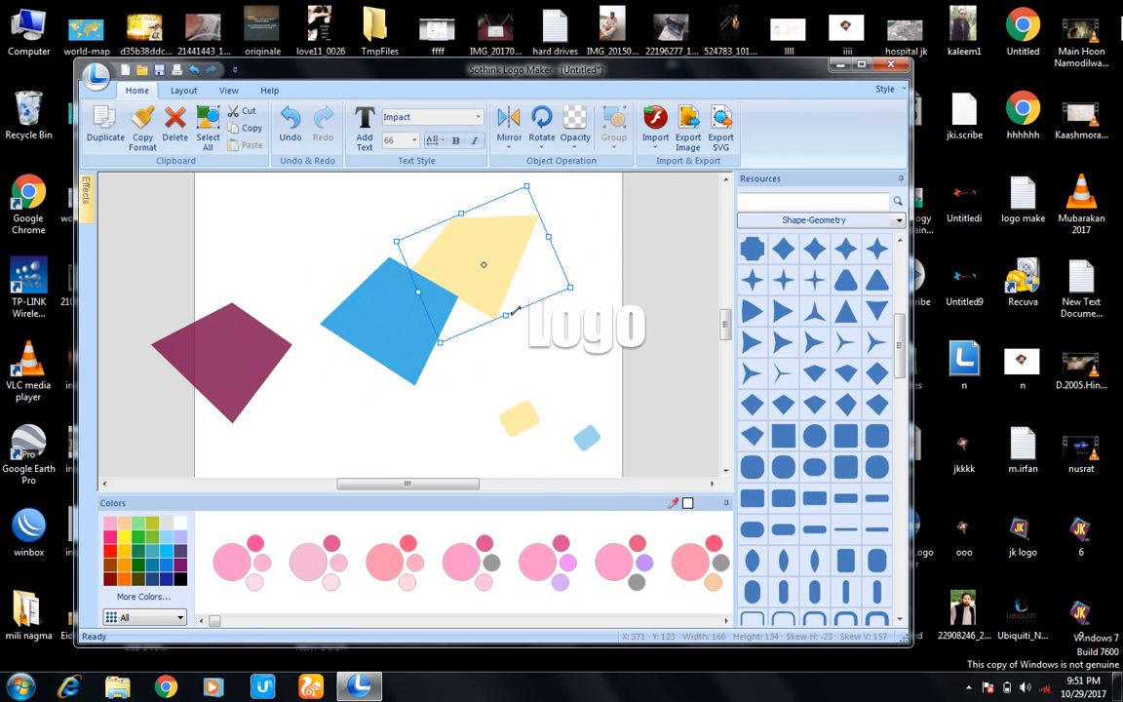
mouse_move(506, 319)
left_mouse_down()
mouse_move(505, 348)
mouse_move(502, 336)
left_mouse_up()
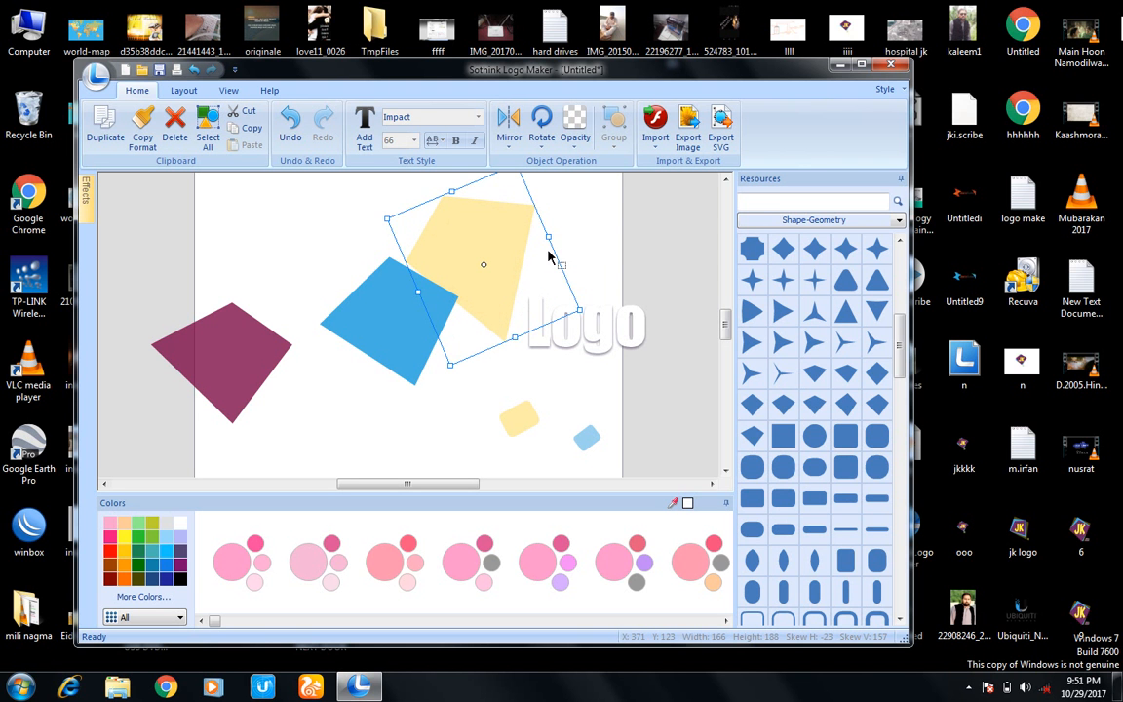
left_click_drag(548, 235, 557, 231)
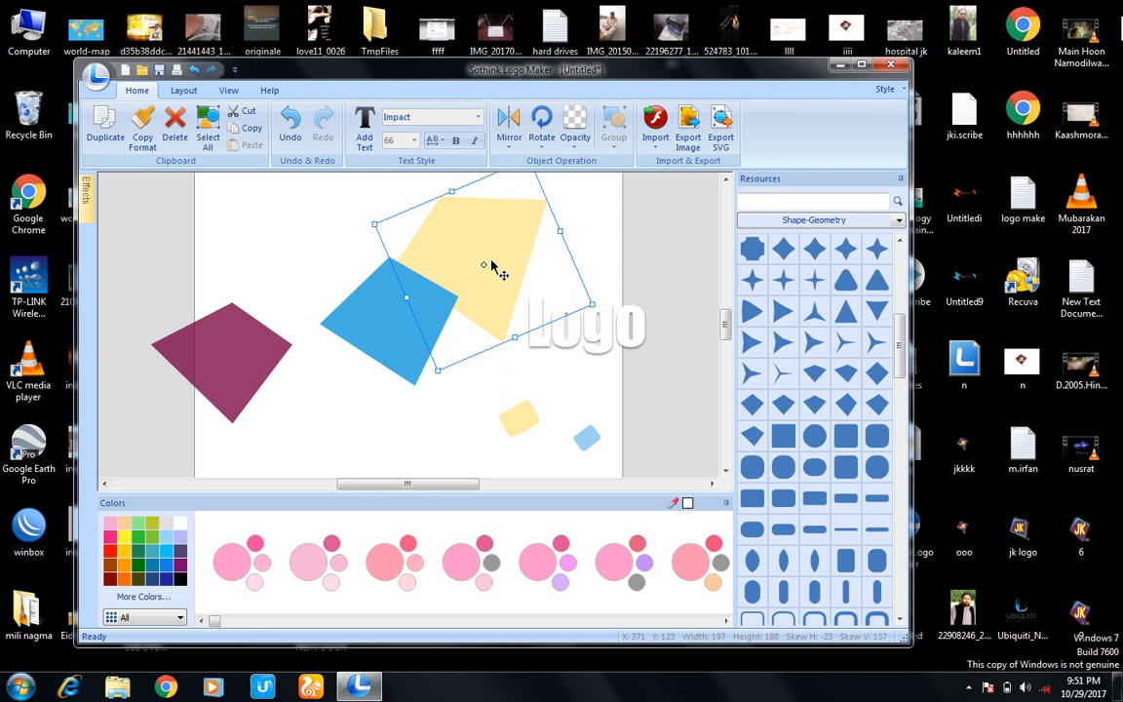
Stack the blue kite at about X 357, Y 132 and the purple kite, narrowed to about 147, on the yellow kite
left_click_drag(409, 314, 497, 251)
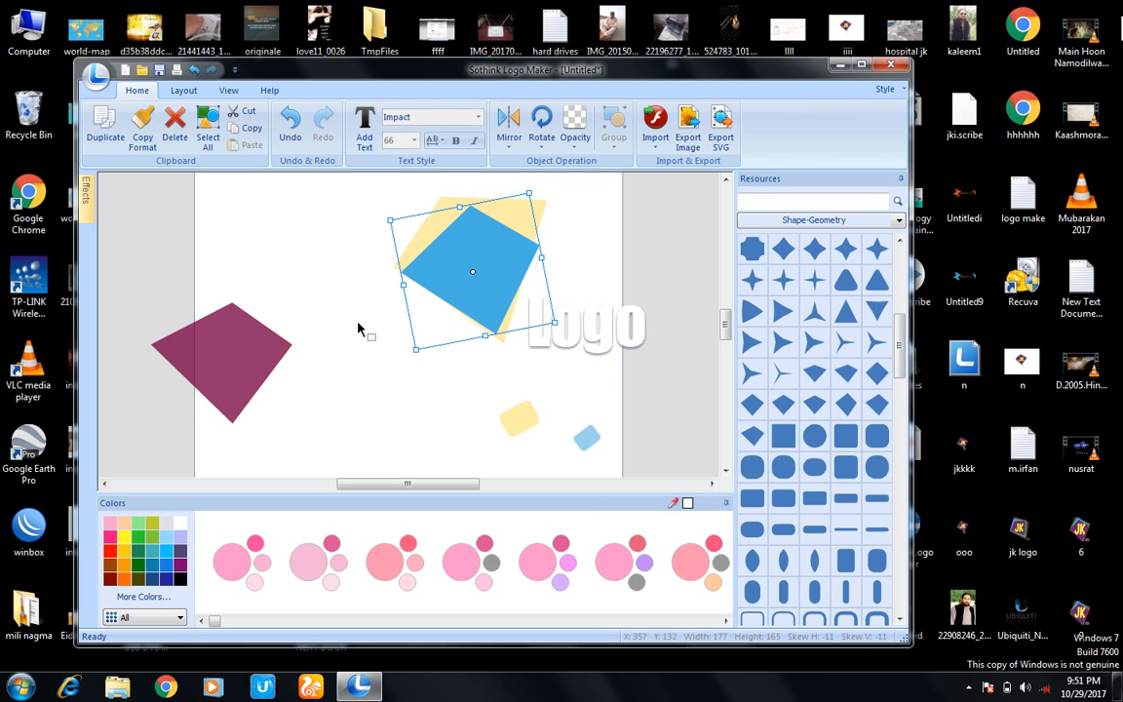
left_click(191, 347)
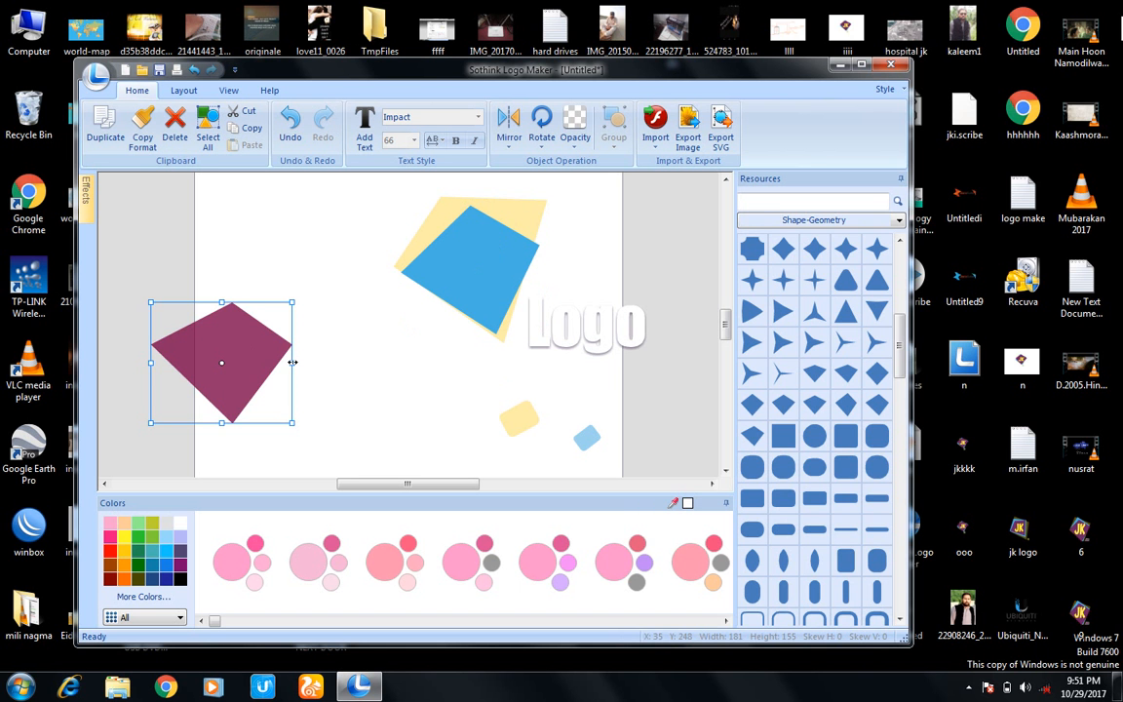
left_click_drag(231, 359, 490, 275)
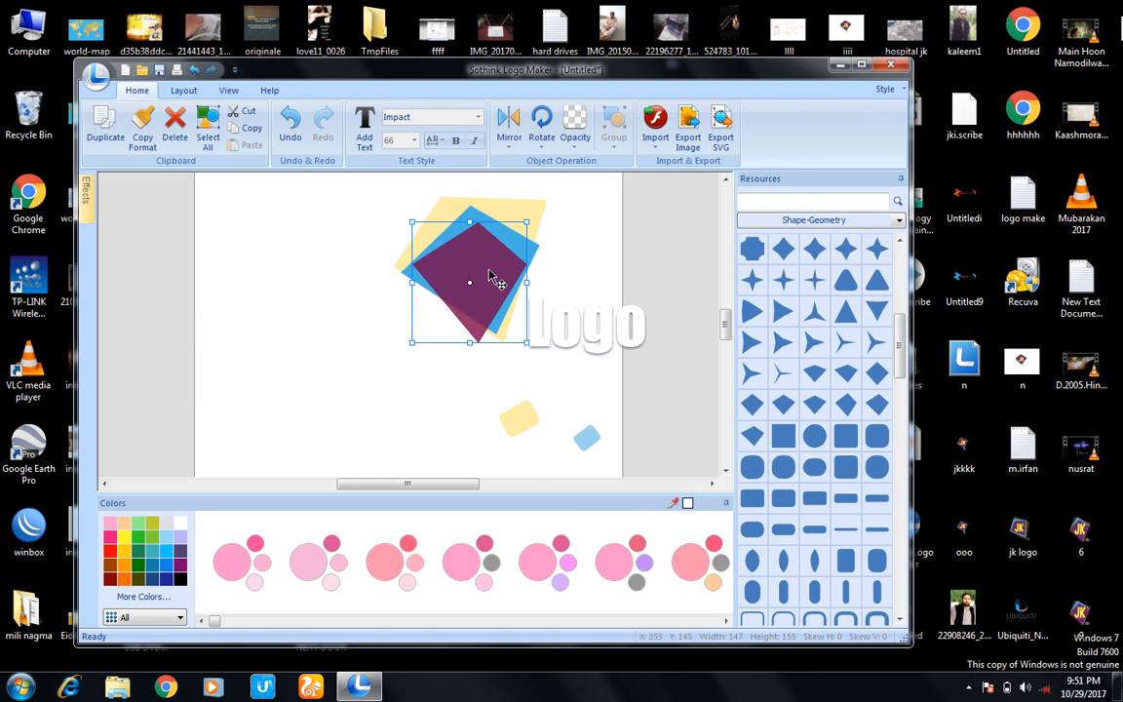
Fine-tune the stacked emblem by shifting the yellow kite to about X 361, Y 139 and the blue kite to X 356, Y 136
left_click(499, 213)
mouse_move(499, 212)
left_mouse_down()
mouse_move(383, 284)
mouse_move(491, 223)
left_mouse_up()
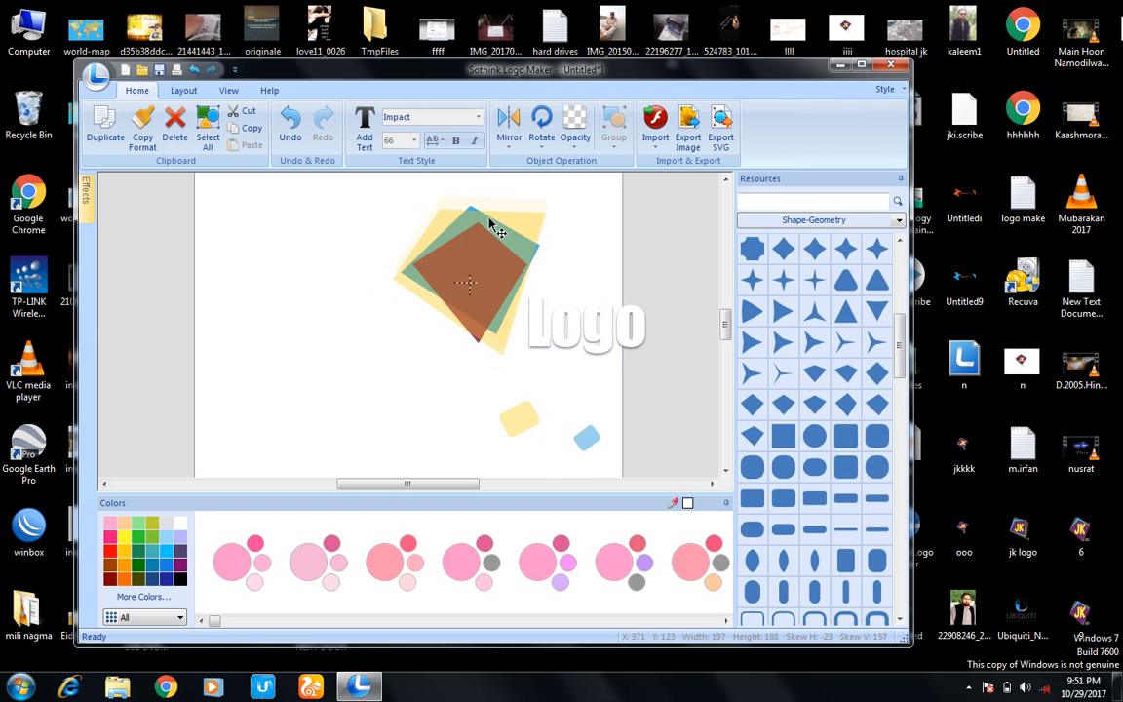
left_click(516, 232)
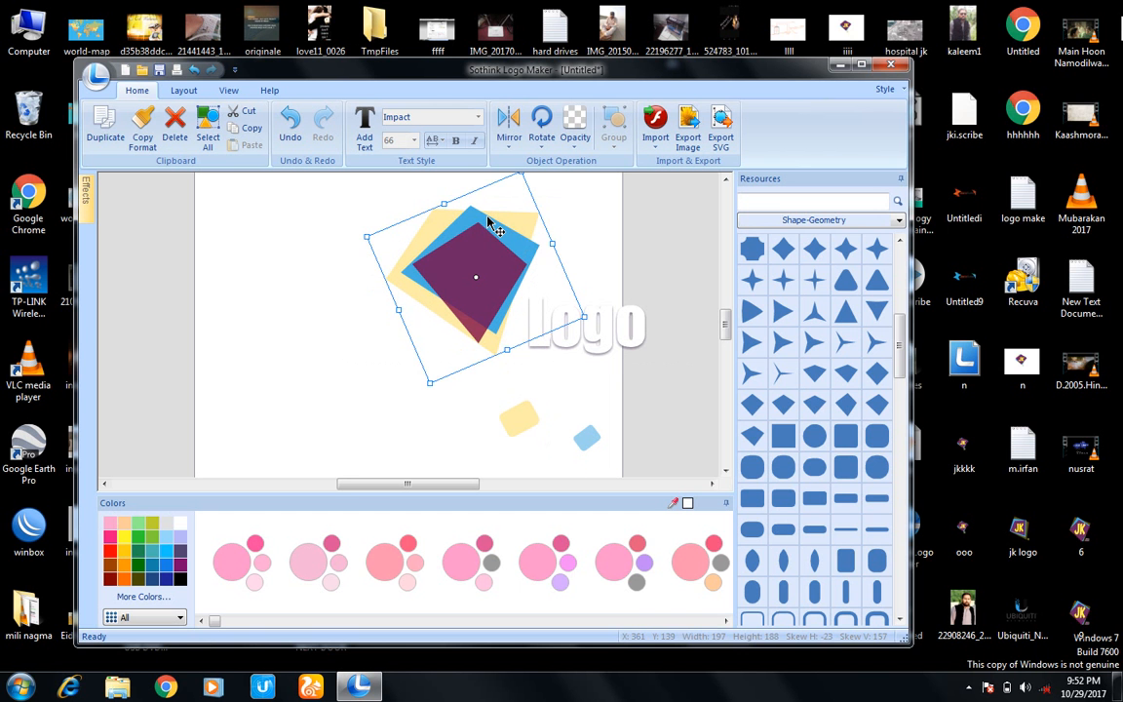
left_click(574, 241)
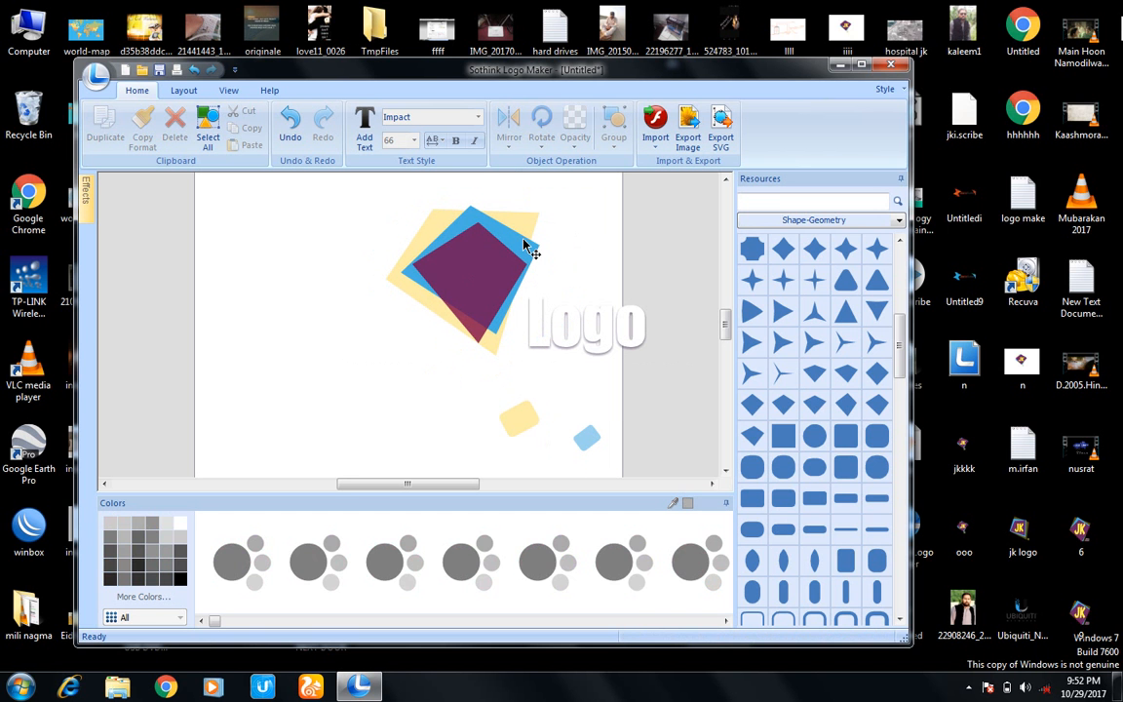
left_click(527, 244)
mouse_move(526, 244)
left_mouse_down()
mouse_move(451, 276)
mouse_move(515, 247)
left_mouse_up()
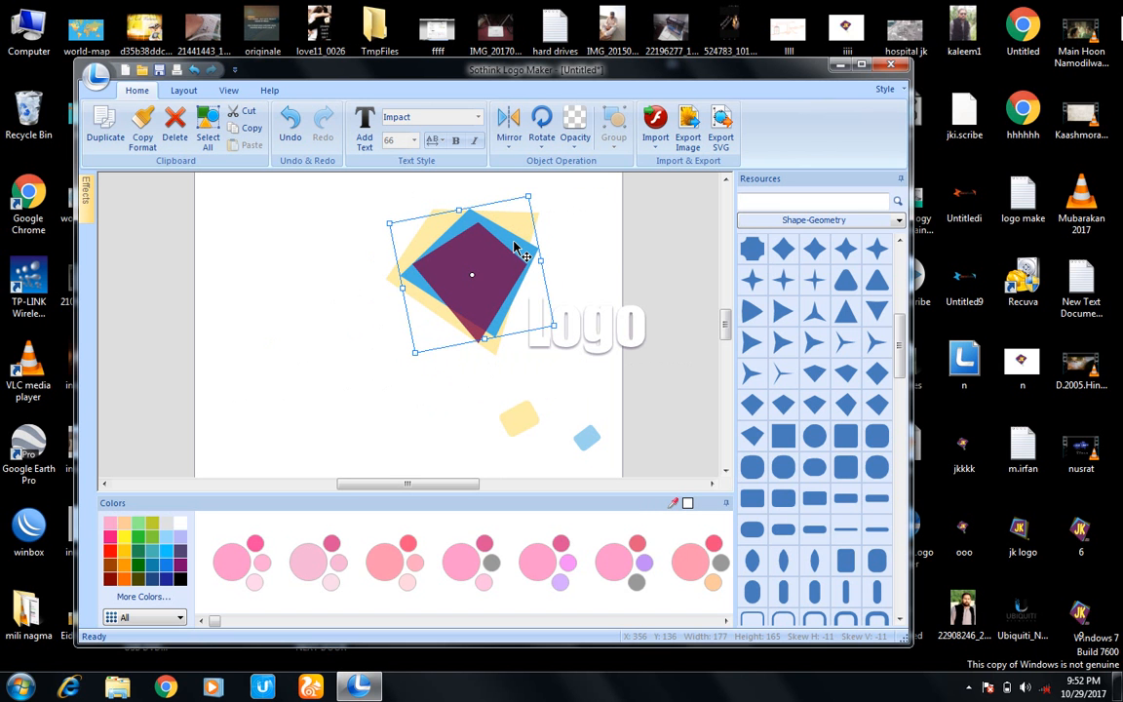
Replace the "Logo" text beside the emblem with "JK"
double_click(582, 328)
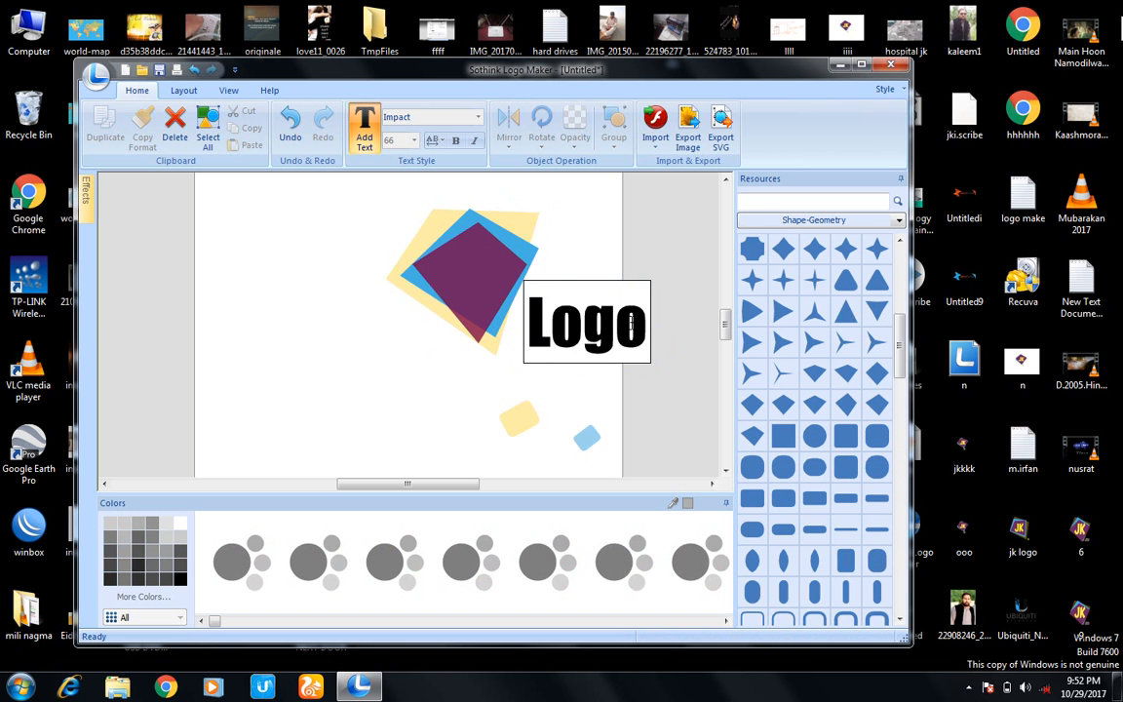
left_click_drag(616, 323, 527, 322)
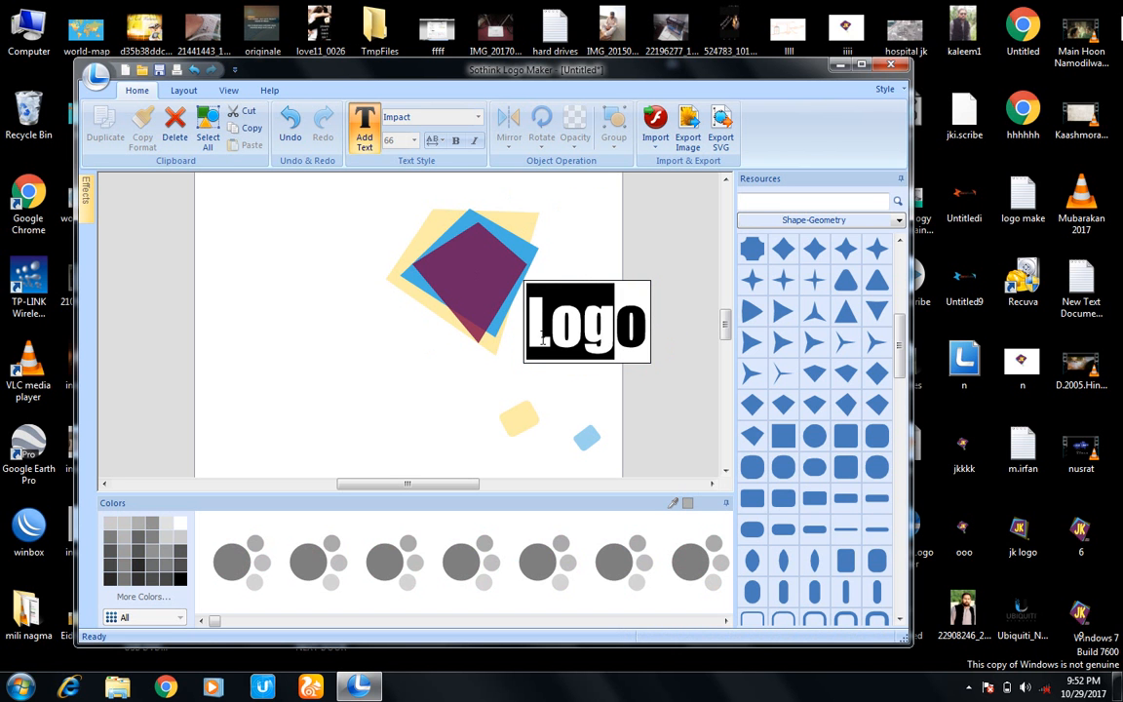
left_click(647, 322)
double_click(648, 323)
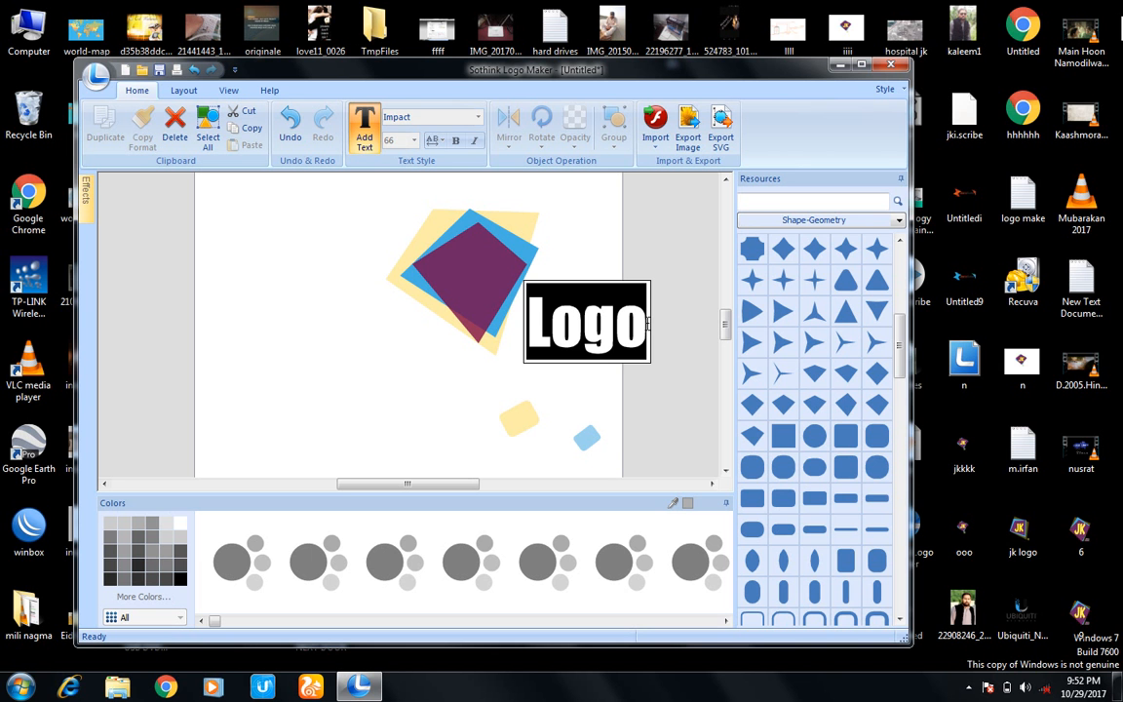
type("J")
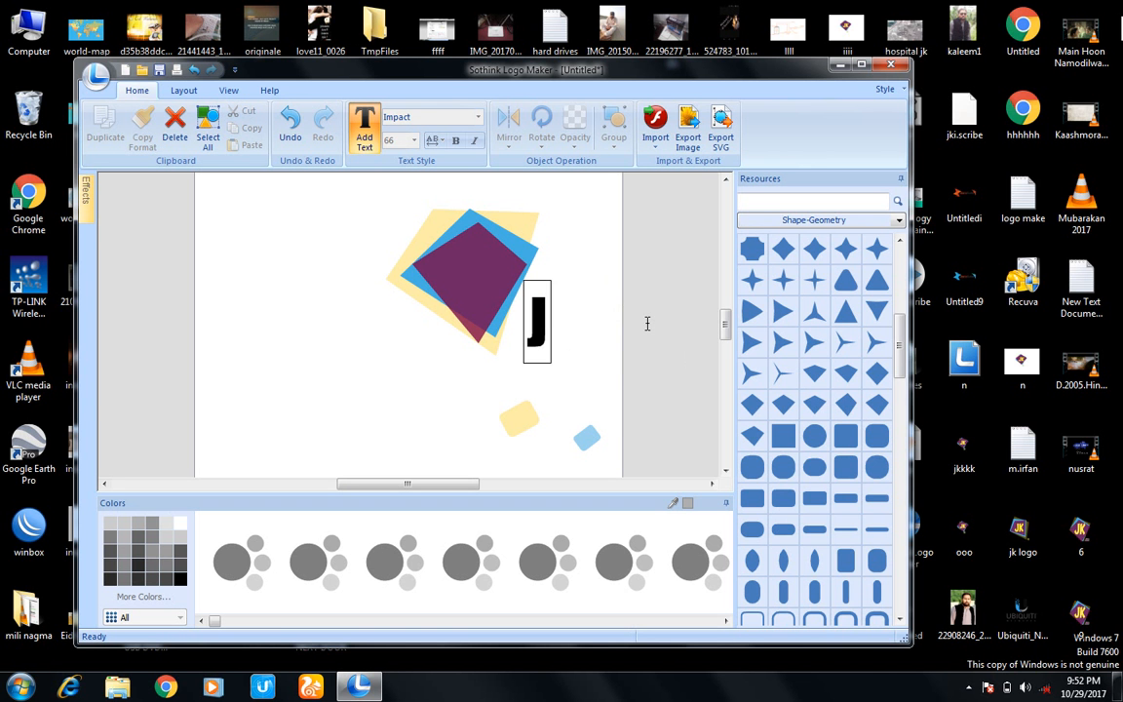
type("K")
left_click_drag(585, 324, 522, 327)
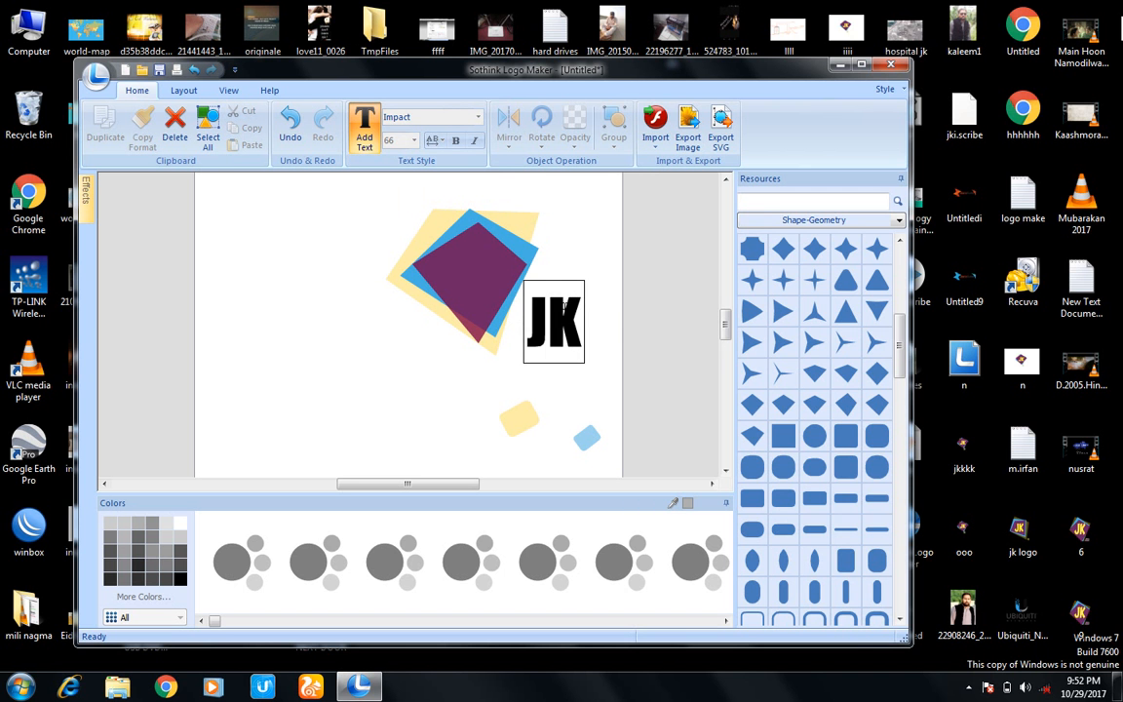
left_click(558, 309)
left_click(613, 301)
left_click(569, 319)
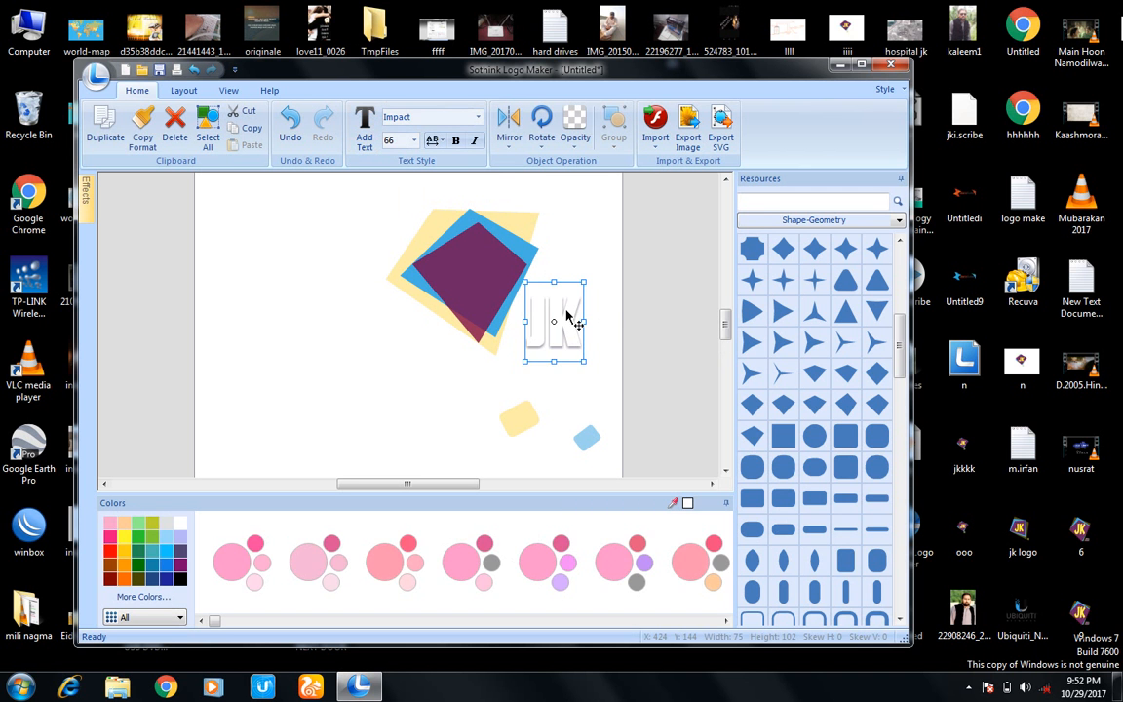
double_click(568, 314)
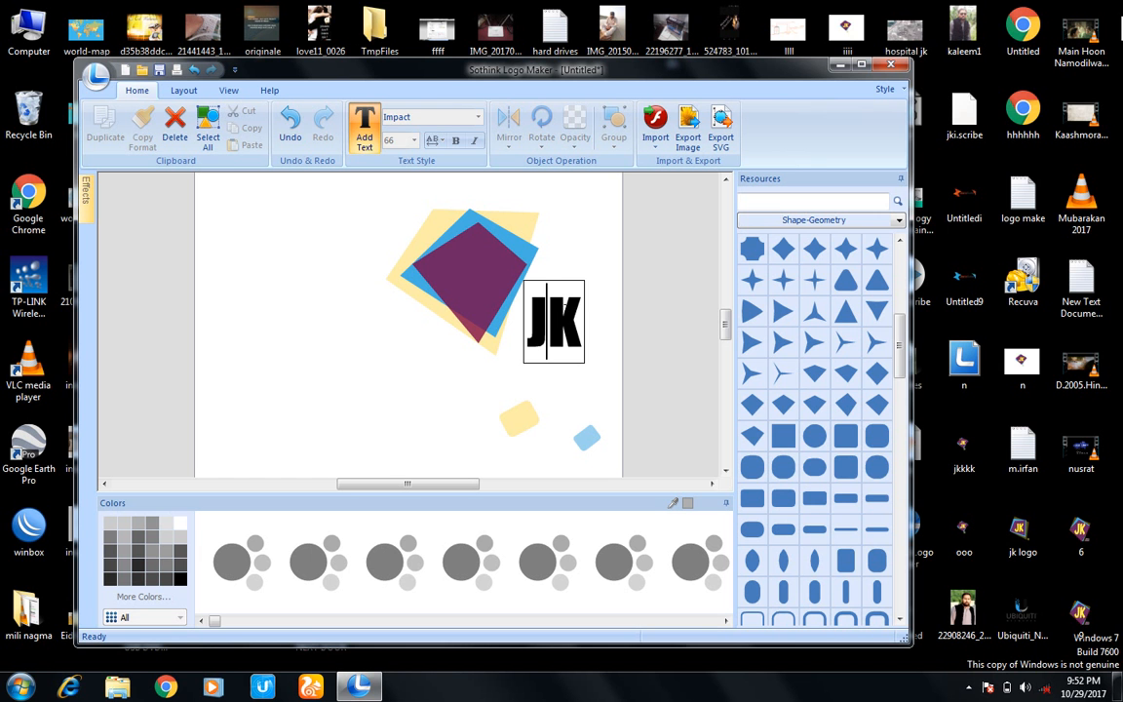
key("ctrl+a")
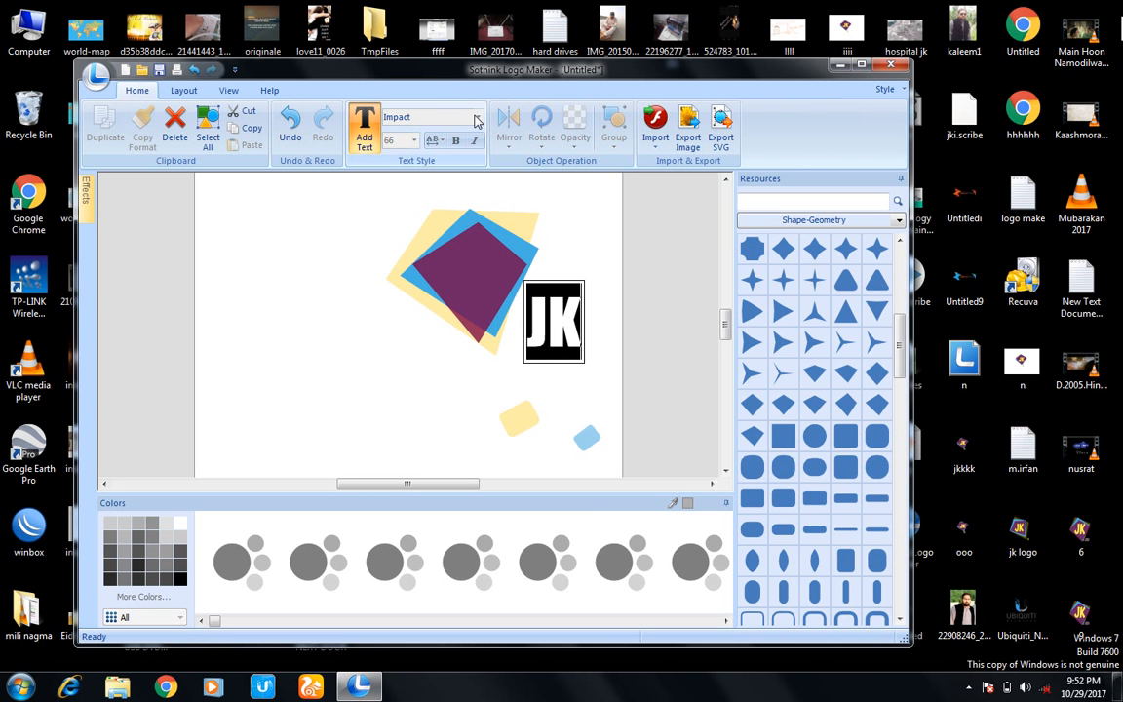
left_click_drag(582, 331, 538, 310)
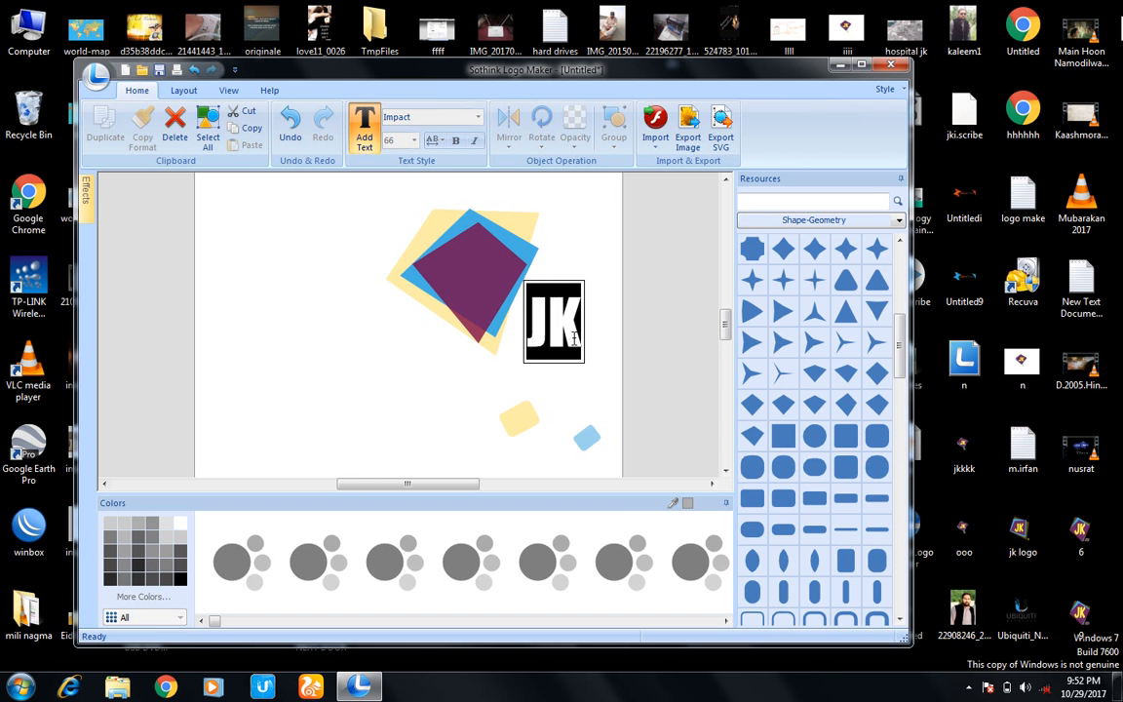
left_click(620, 339)
left_click(574, 331)
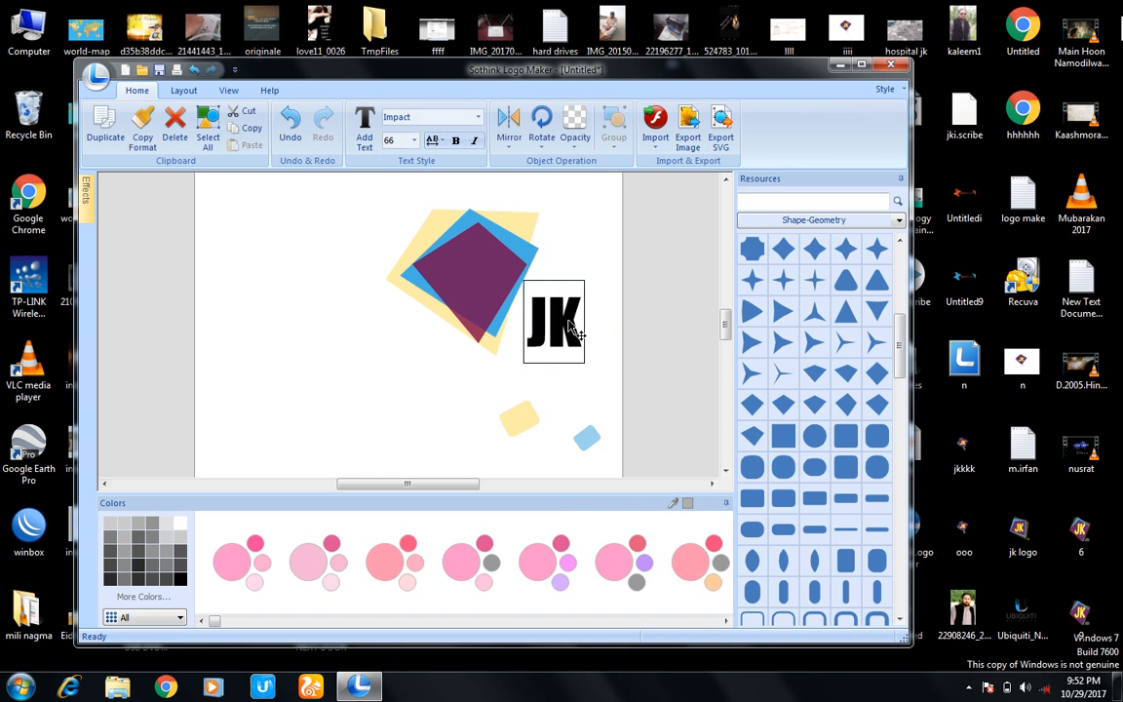
left_click(546, 322)
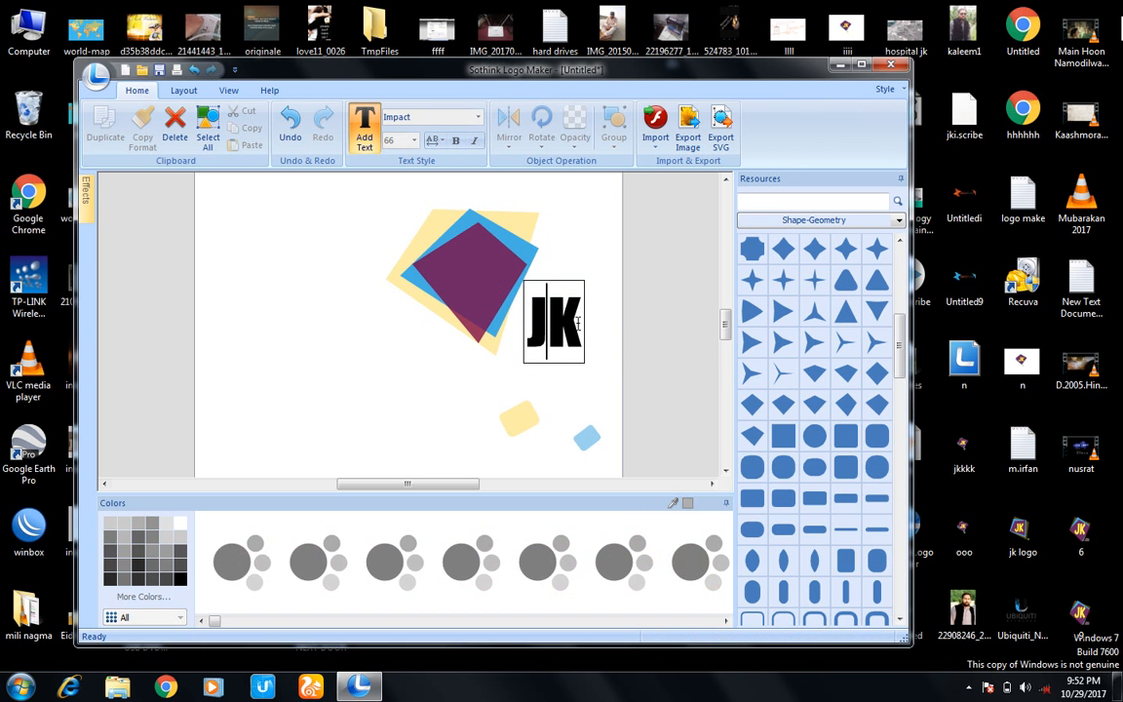
Move the JK text onto the purple kite at about X 315, Y 81 and set its font to Yikes!
left_click(541, 304)
left_click(575, 332)
left_click_drag(575, 331, 505, 302)
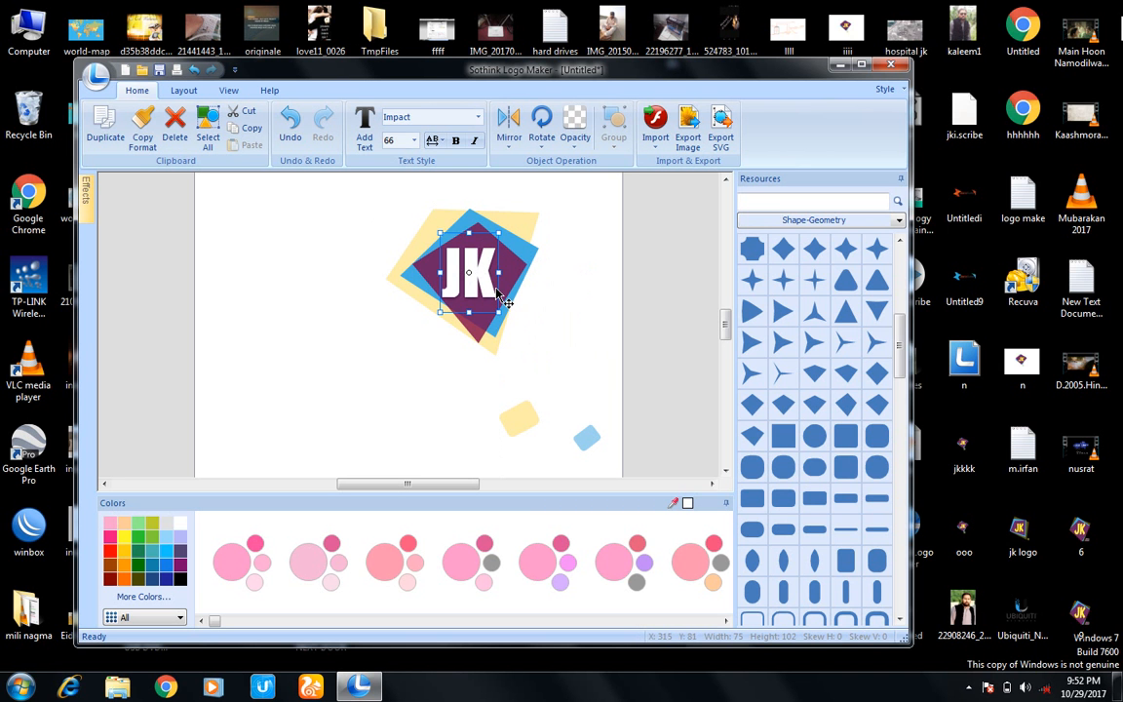
left_click(478, 117)
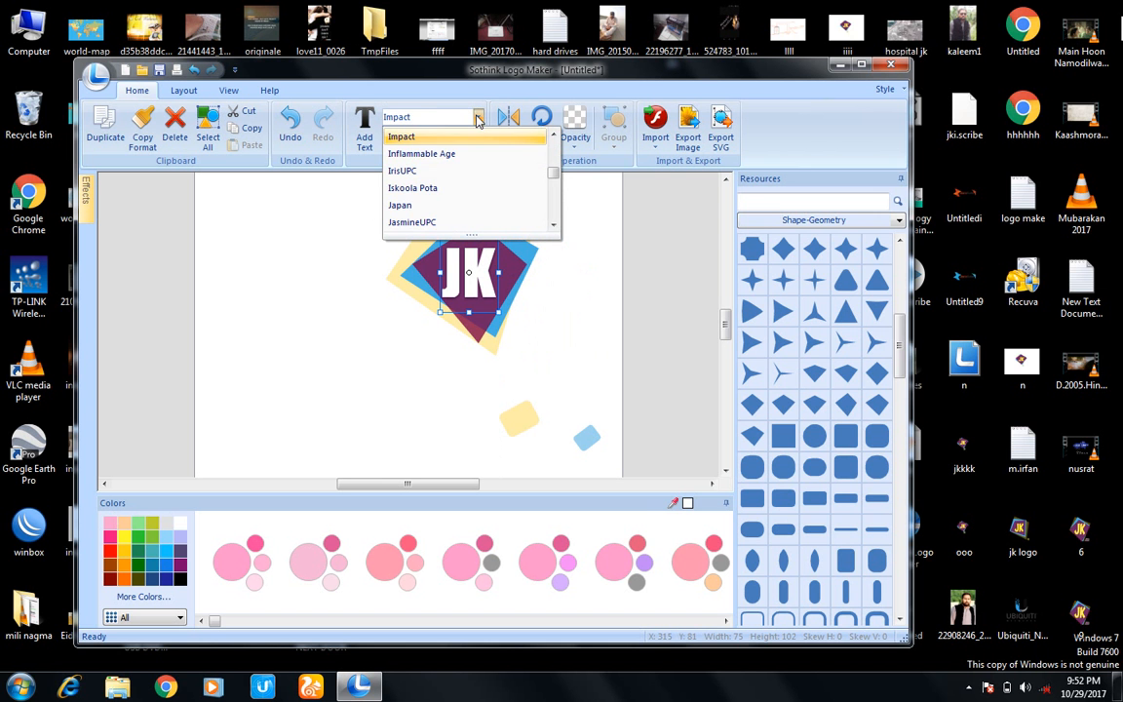
left_click_drag(554, 174, 553, 234)
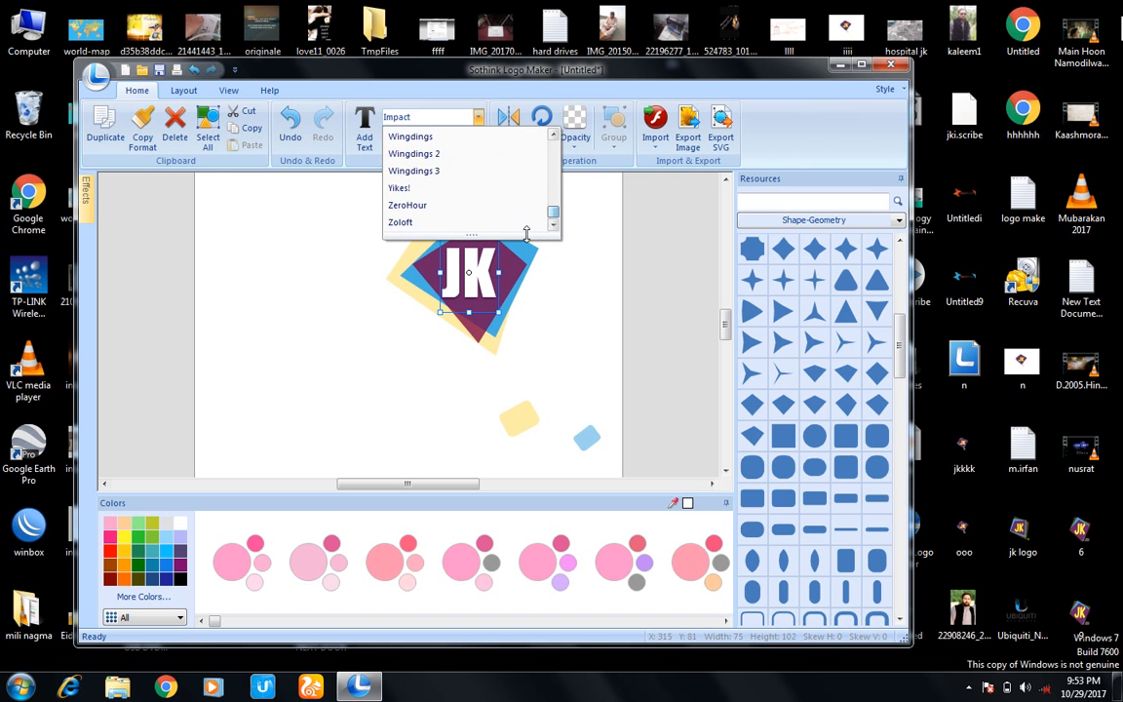
left_click(458, 191)
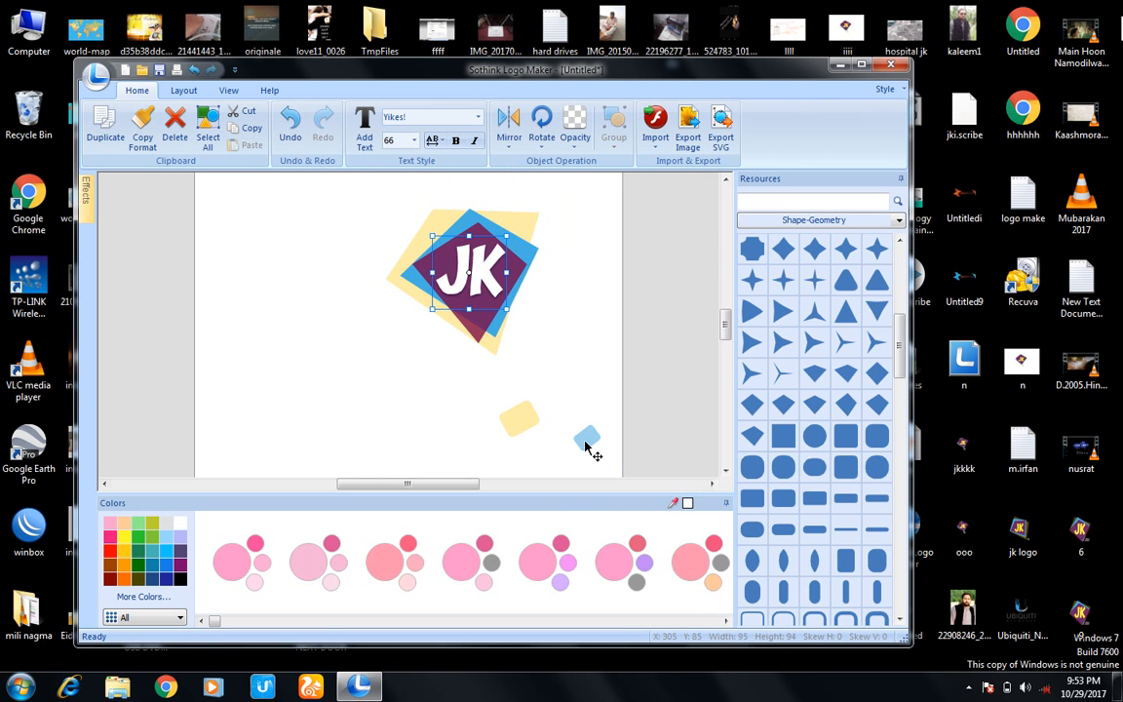
Change the small yellow rounded shape below the emblem into a kite and the small blue one into a diamond
left_click(516, 419)
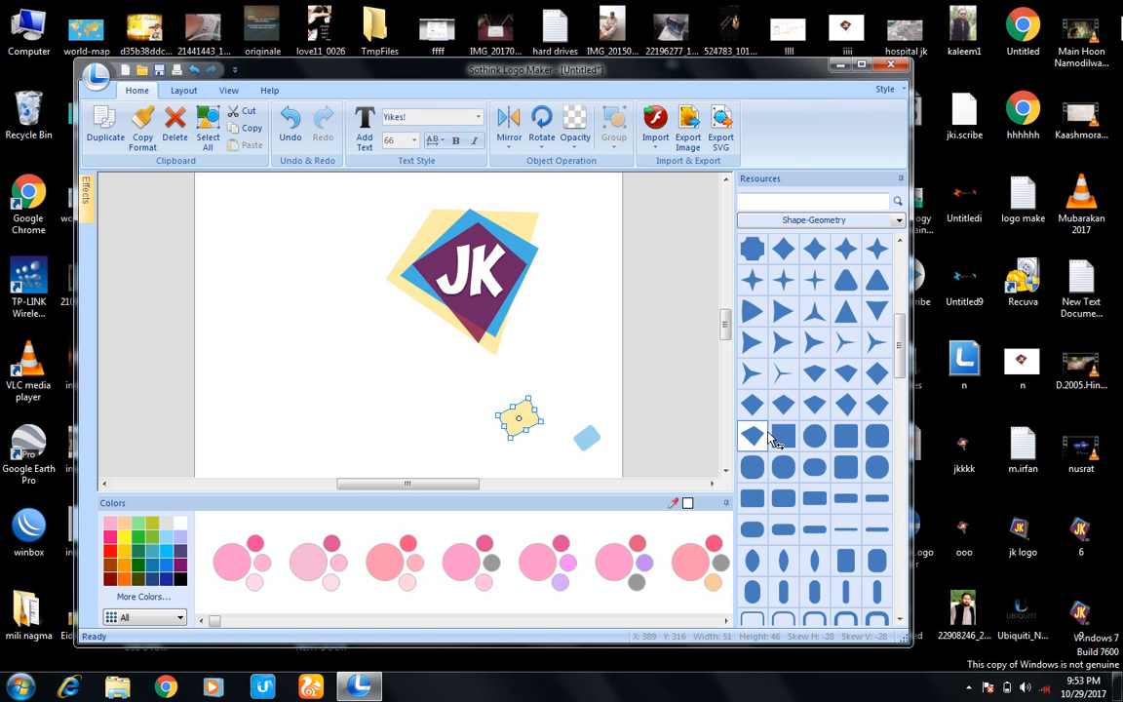
left_click(753, 435)
left_click(815, 406)
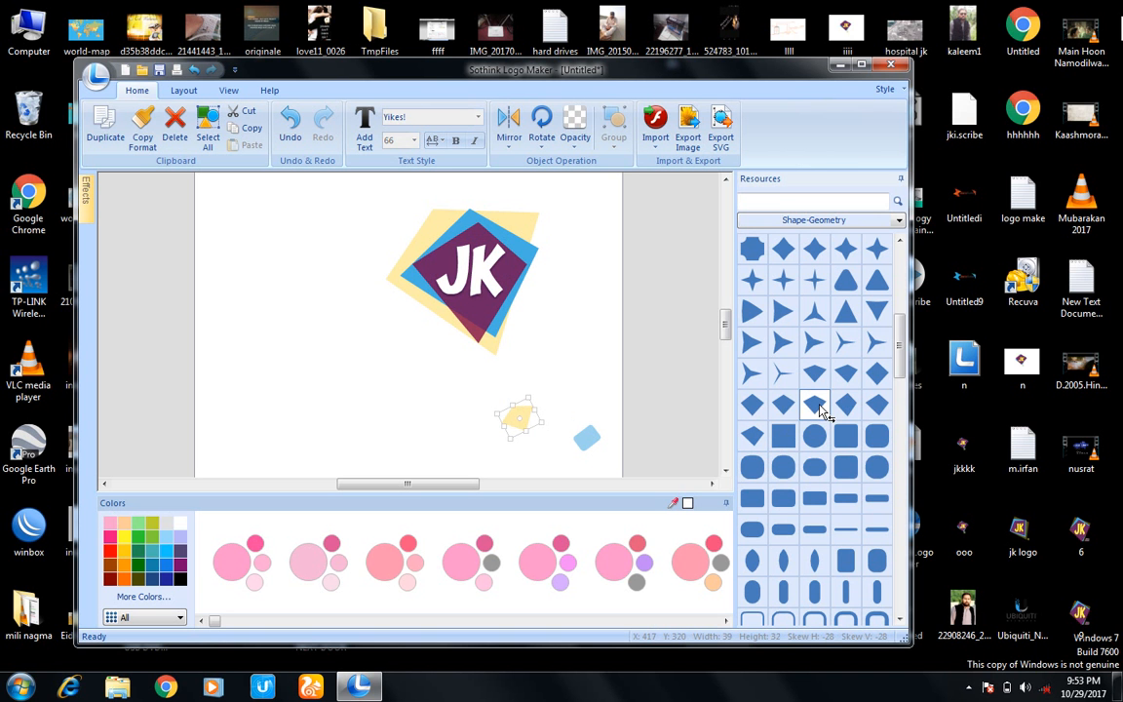
left_click(587, 439)
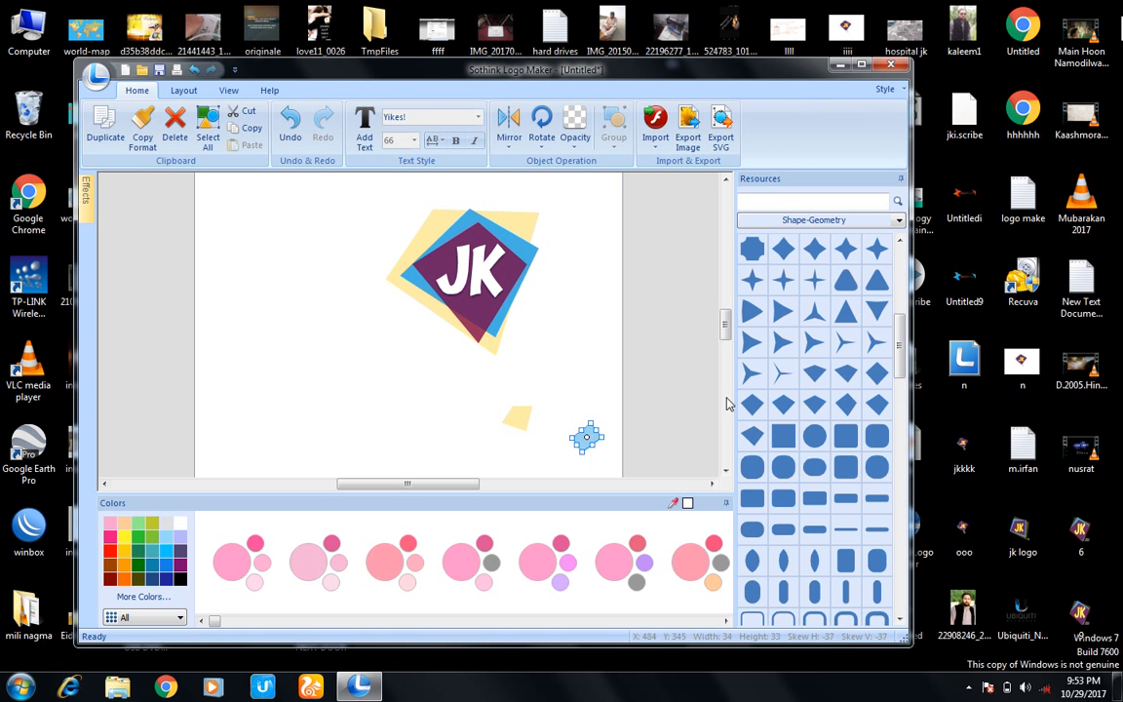
left_click(877, 385)
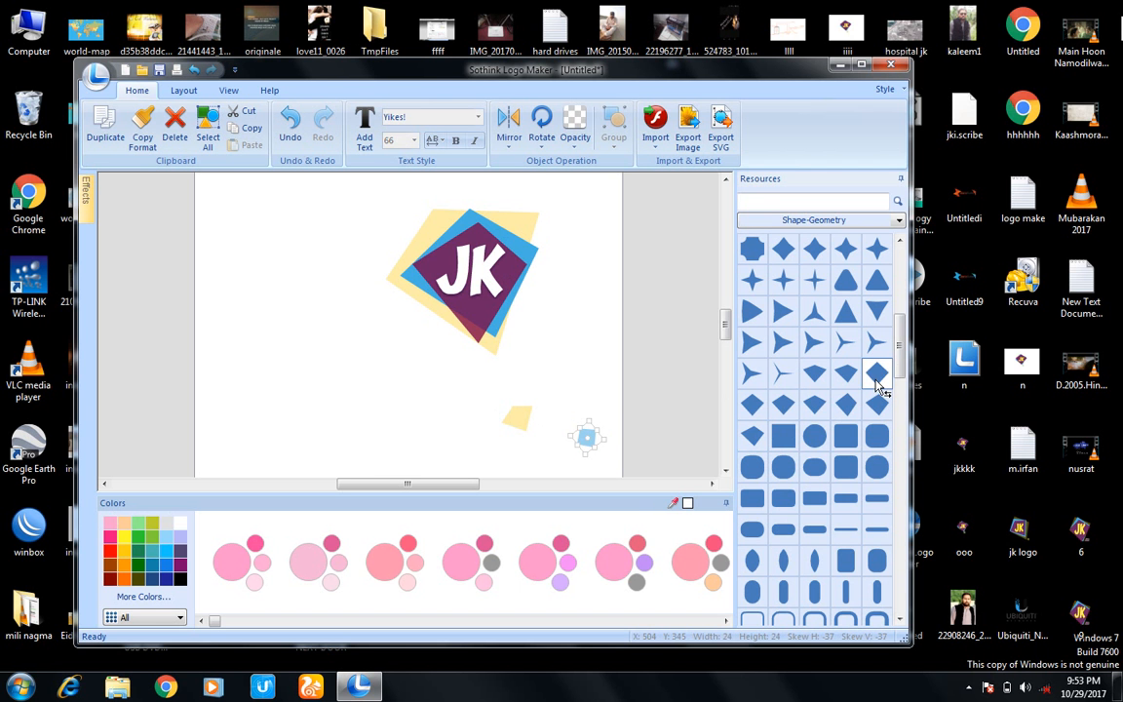
Place the small yellow kite at about X 410, Y 232 by the emblem's lower tip and the blue diamond over it at X 415, Y 232
left_click(519, 421)
left_click_drag(517, 421, 511, 347)
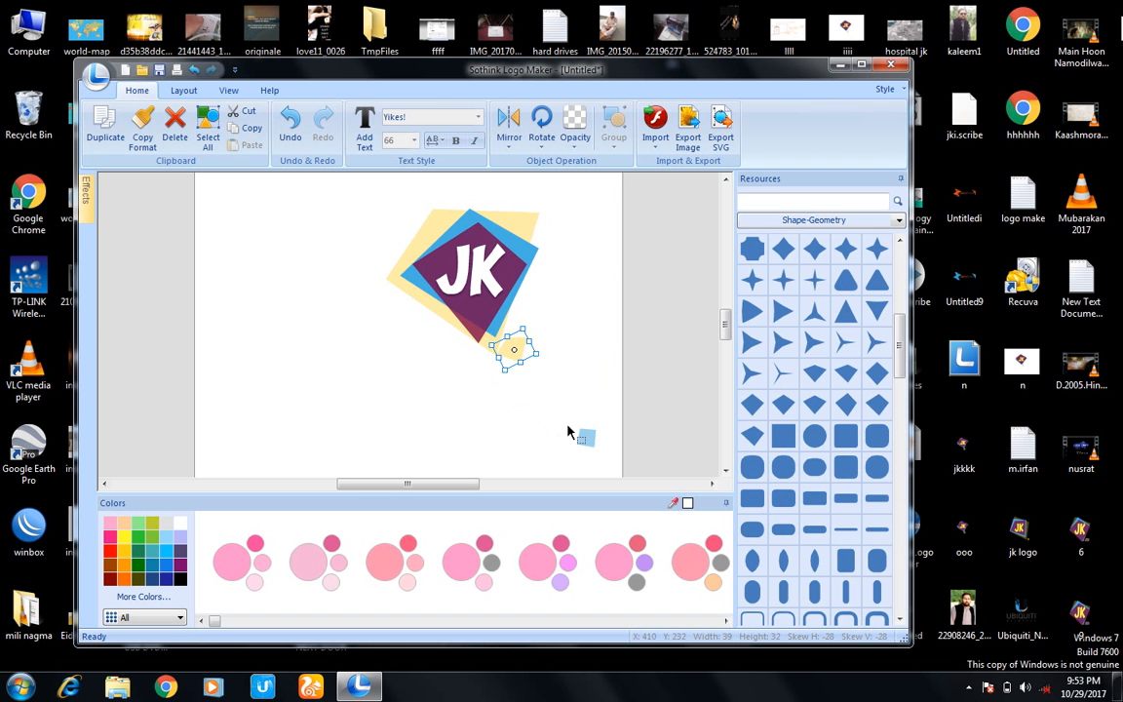
left_click_drag(586, 439, 517, 361)
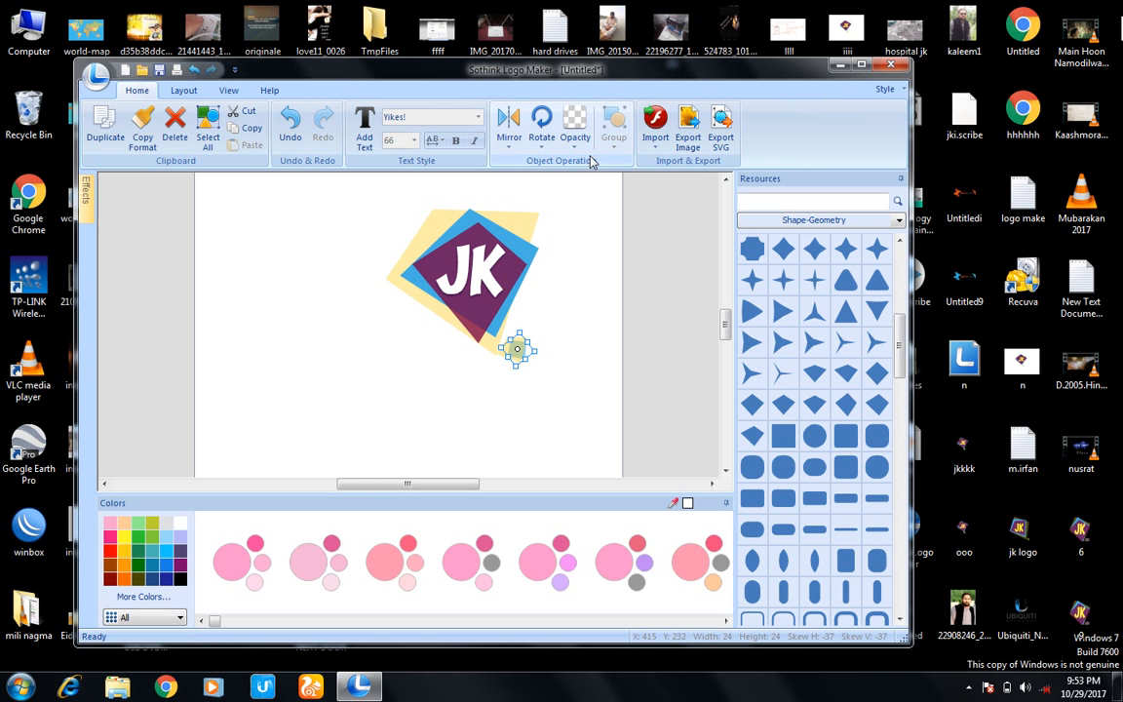
left_click(655, 244)
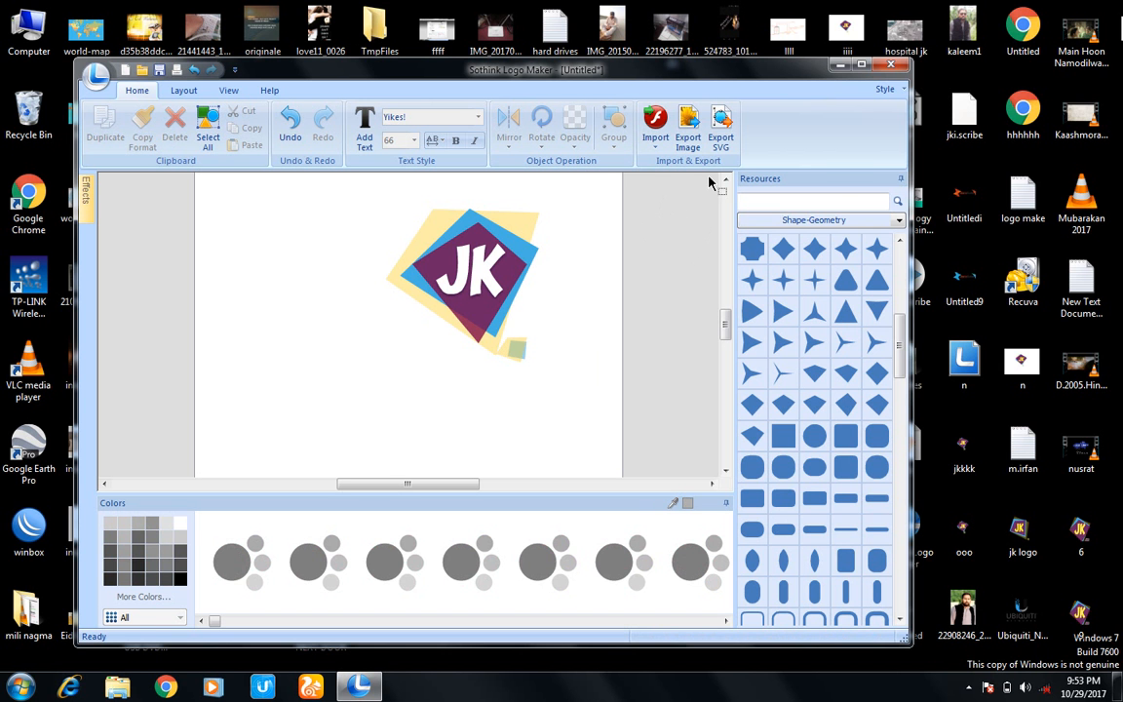
Export the logo to the Desktop as a 550 by 400 pixel PNG with transparent background, named jk3
left_click(688, 141)
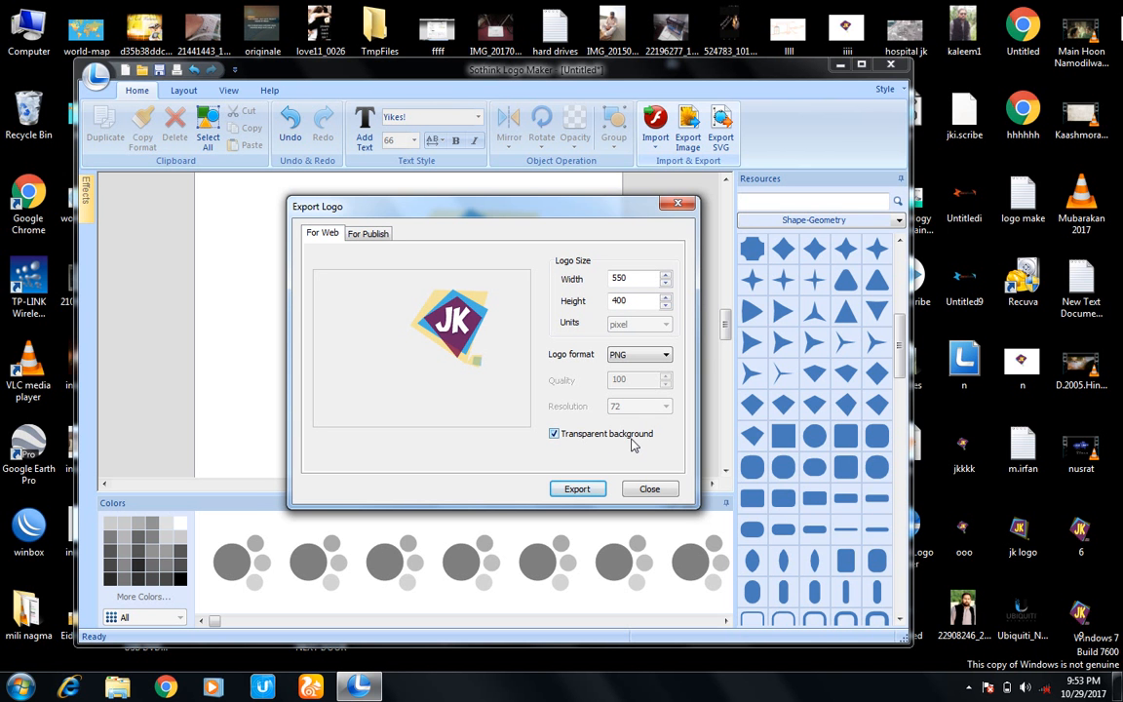
left_click(666, 357)
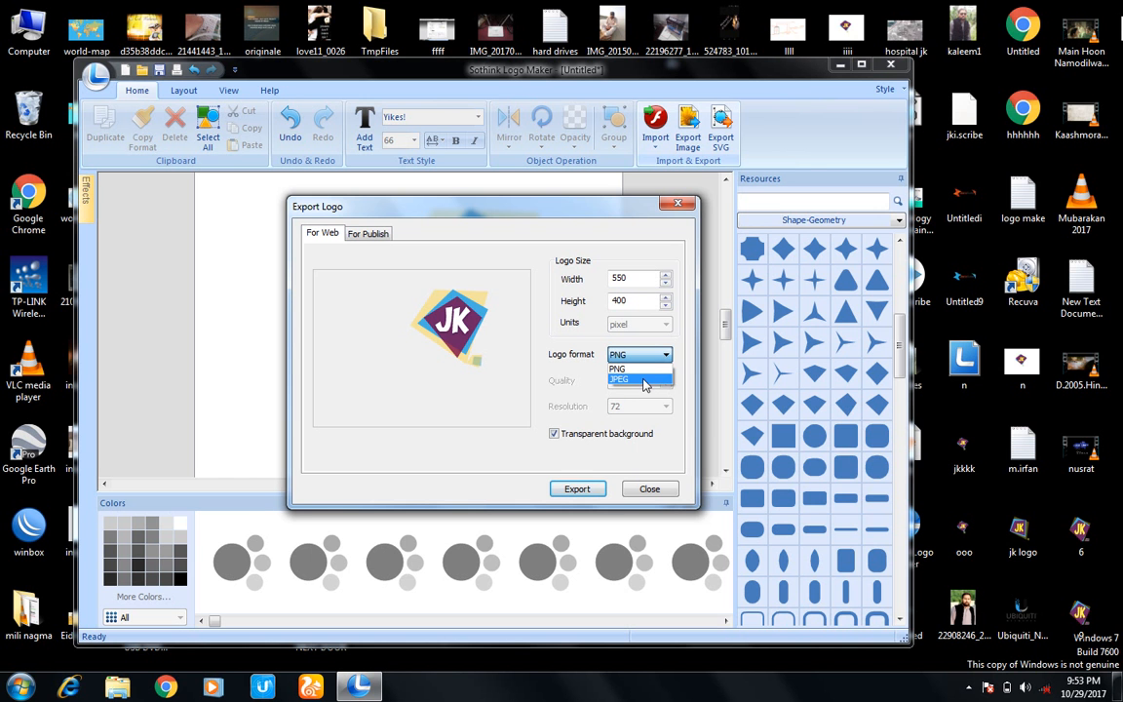
left_click(629, 371)
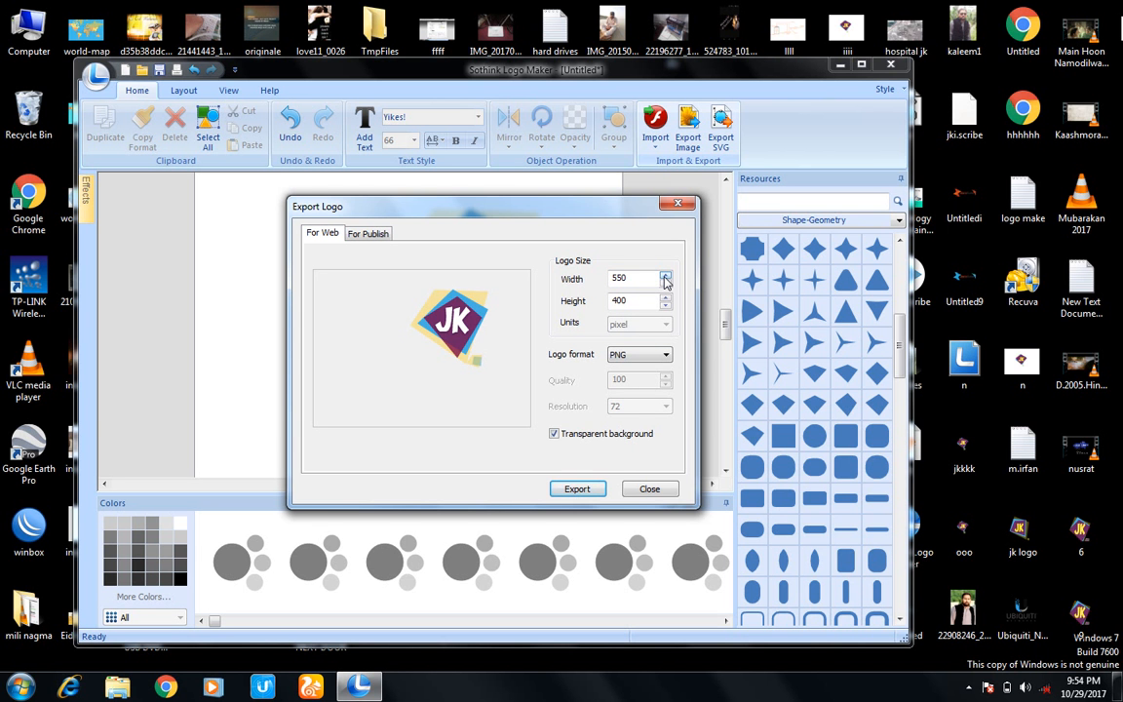
left_click(577, 489)
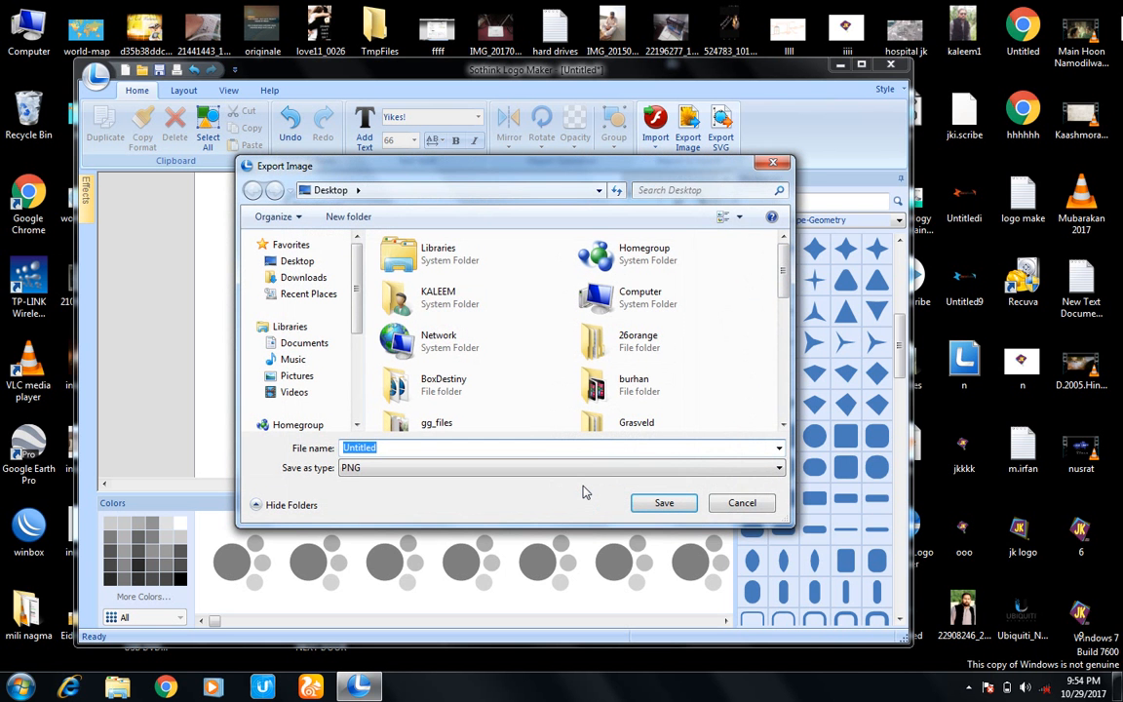
type("j")
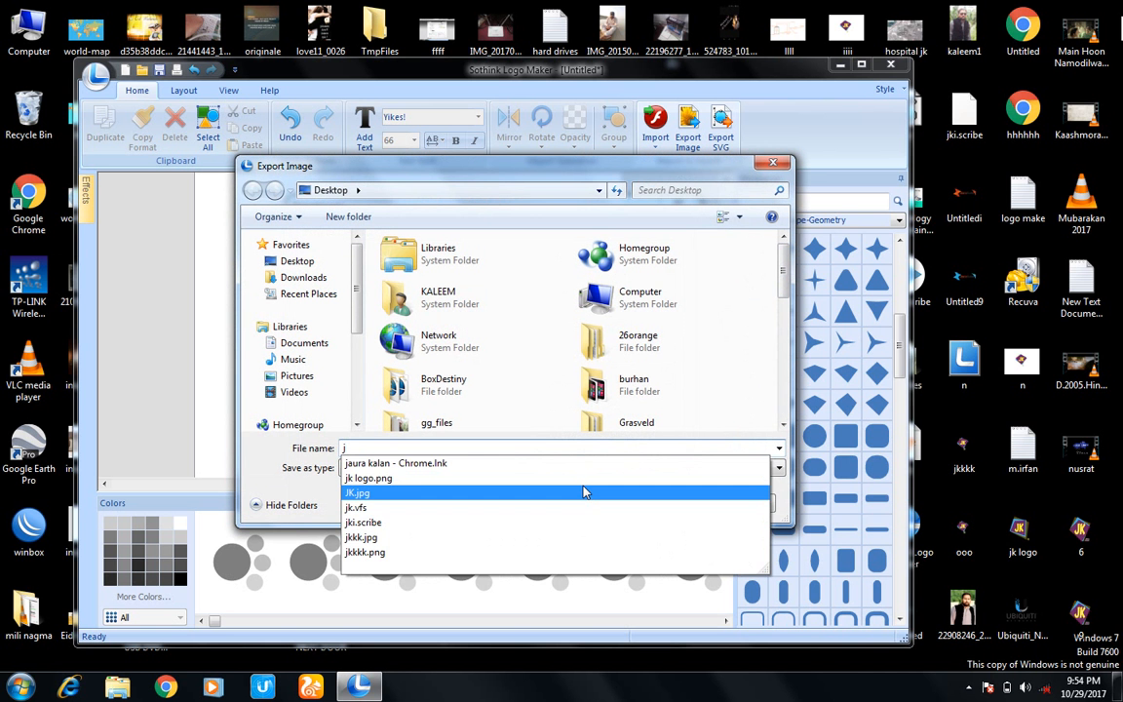
type("k")
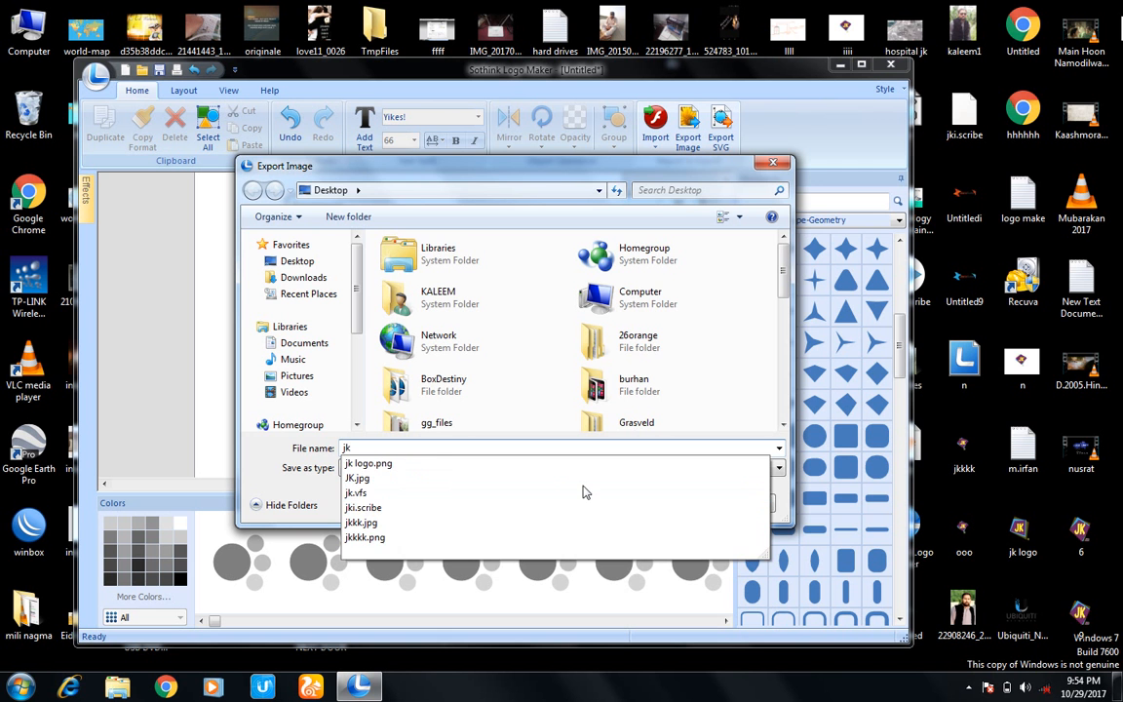
type("3")
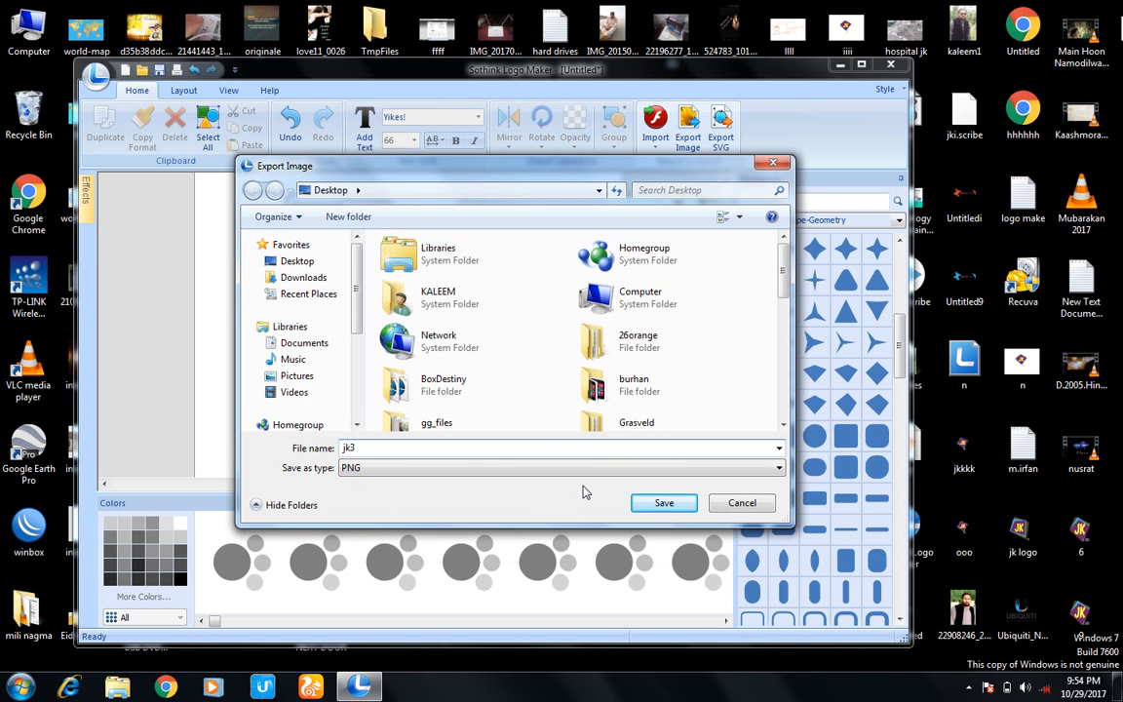
left_click(668, 502)
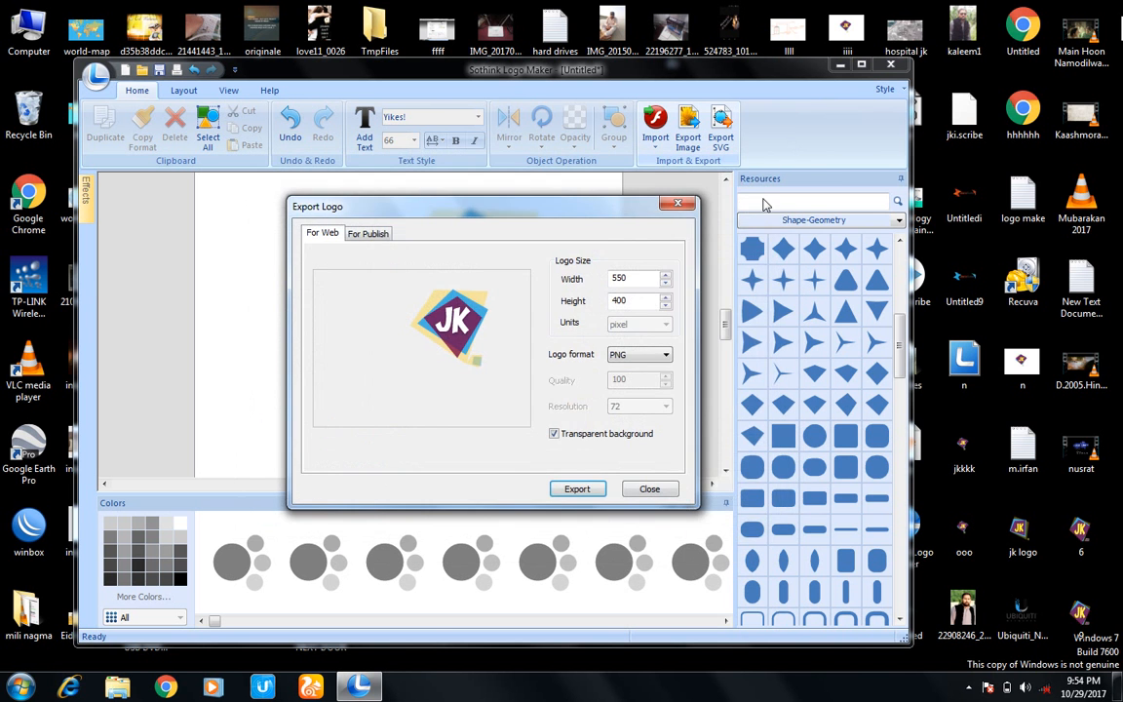
left_click(689, 203)
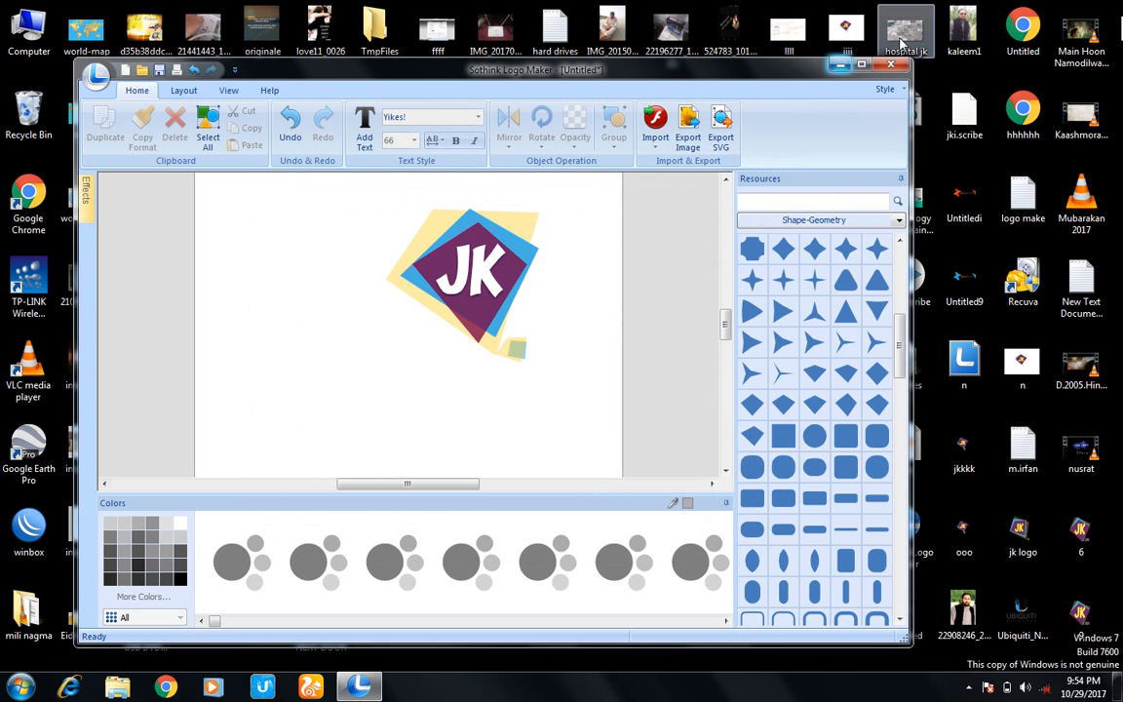
Close the logo project without saving changes and open the exported jk3 image from the desktop in Windows Photo Viewer
left_click(890, 64)
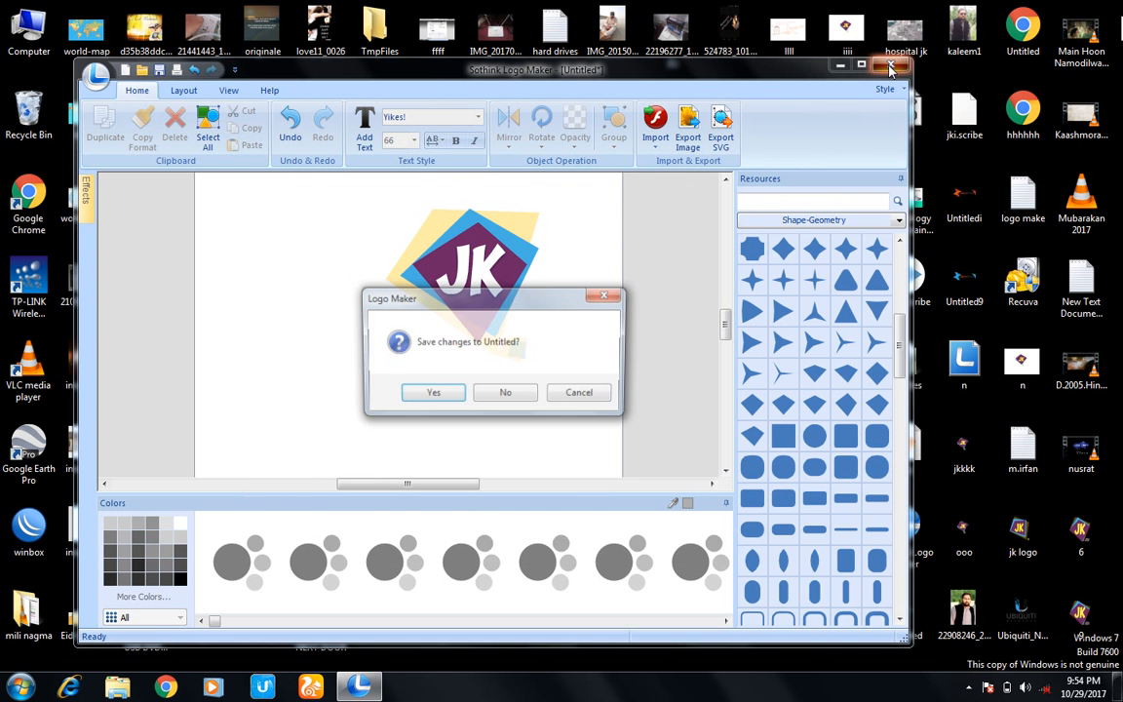
left_click(504, 395)
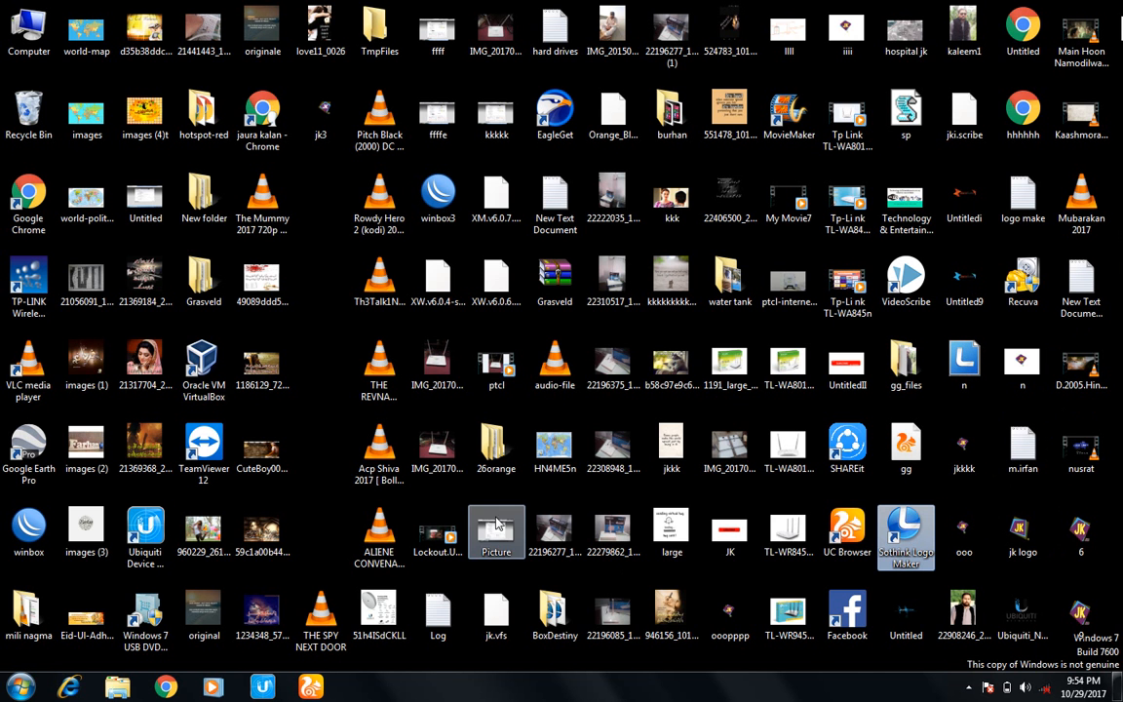
double_click(305, 116)
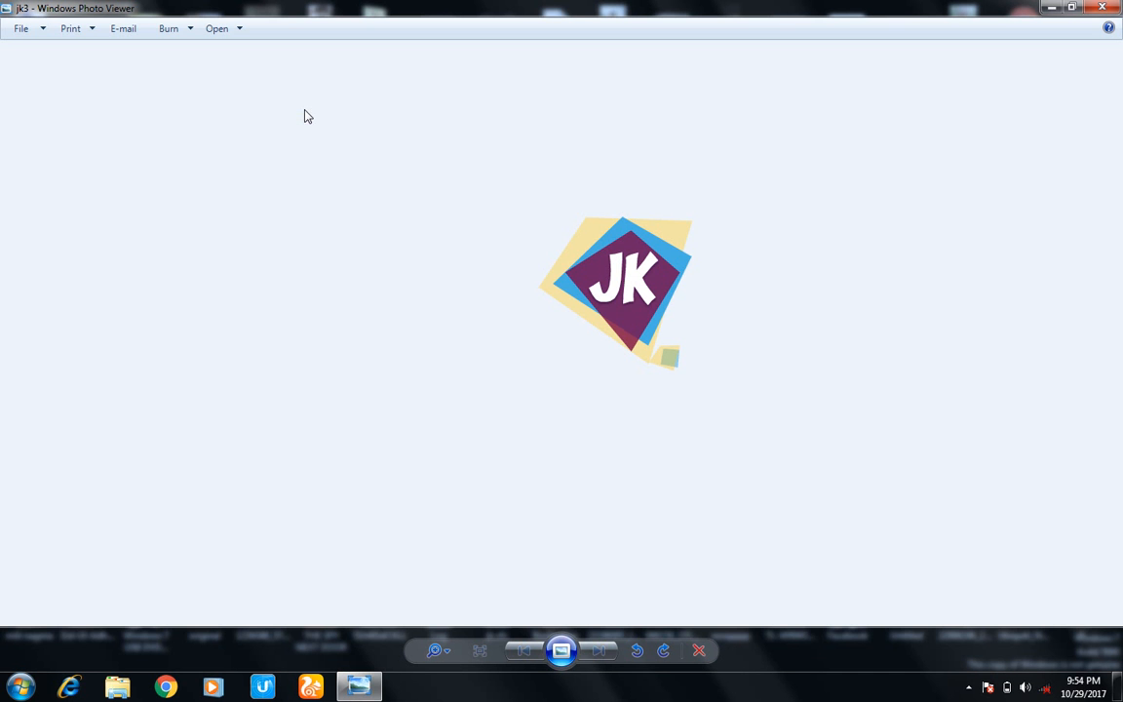